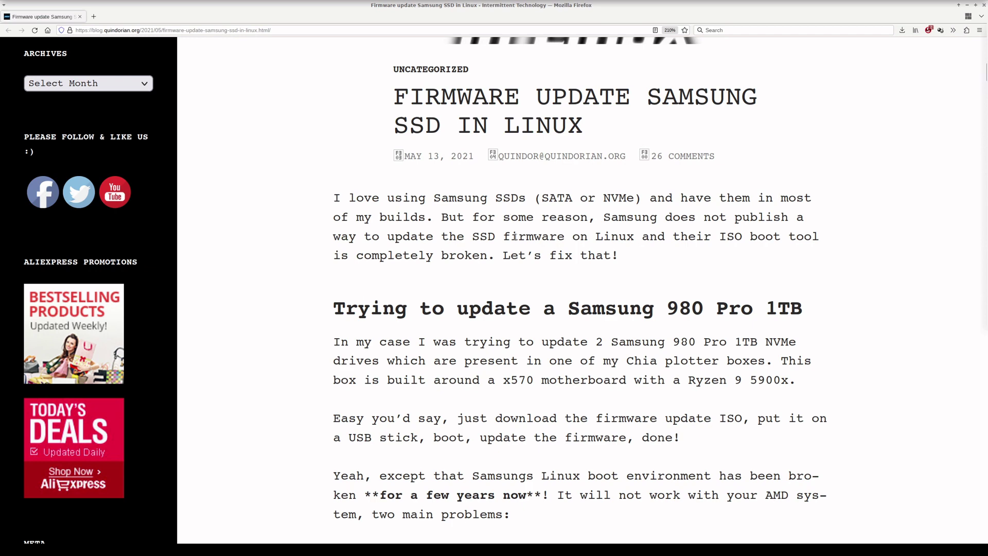
{"action": "scroll", "coordinate": [515, 237], "scroll_direction": "down", "scroll_amount": 2}
{"action": "scroll", "coordinate": [515, 236], "scroll_direction": "down", "scroll_amount": 2}
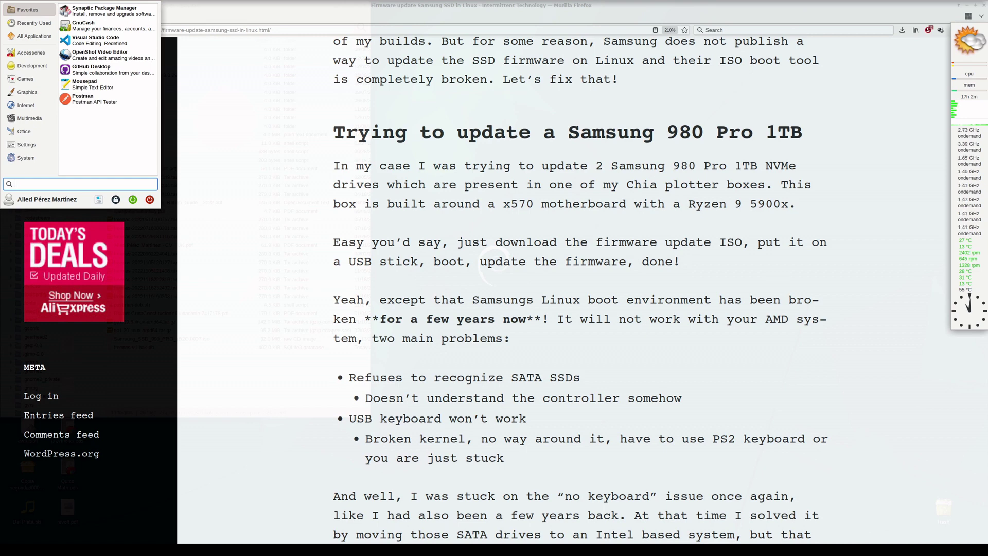
{"action": "type", "text": "smart"}
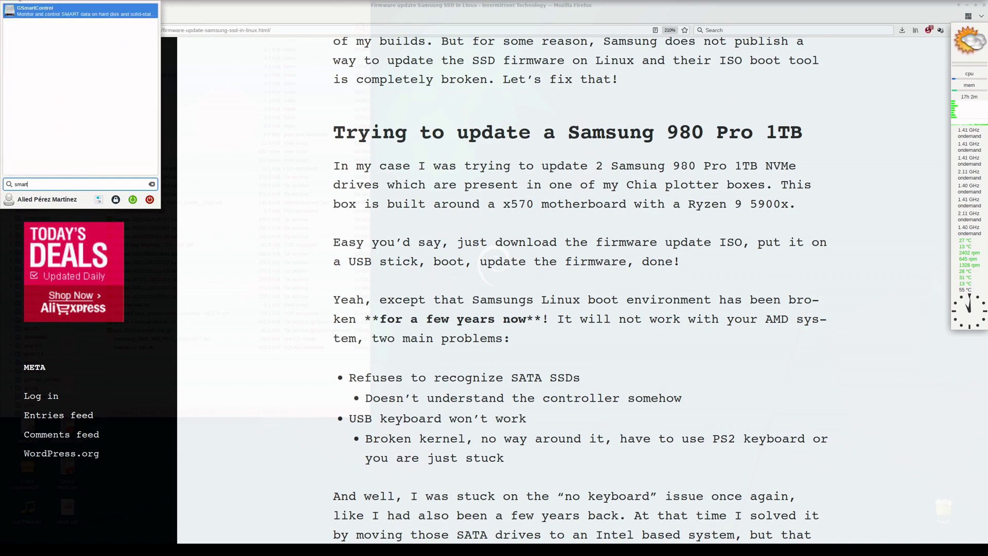
- Launch GSmartControl as root and bring up the raw smartctl report for the NVMe drive
{"action": "key", "text": "Return"}
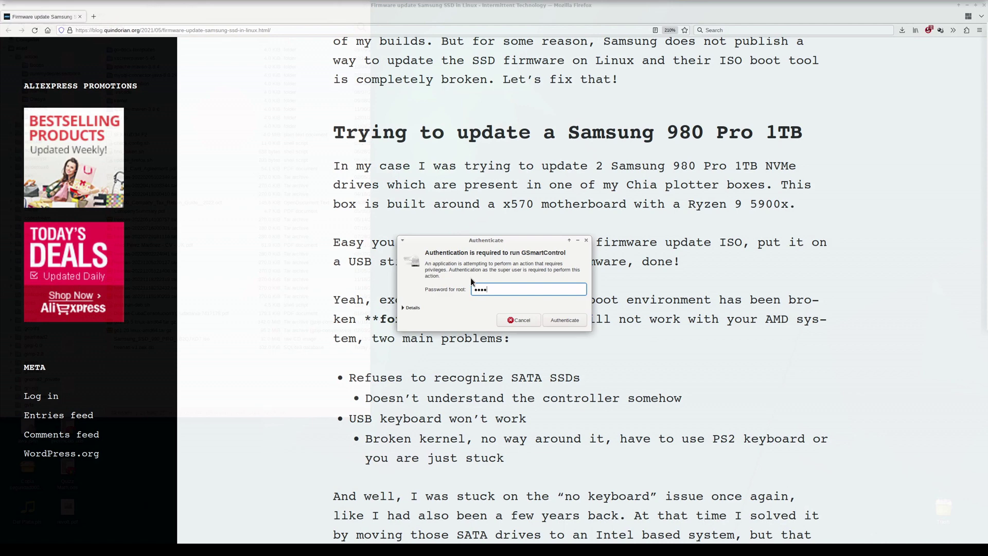
{"action": "key", "text": "Return"}
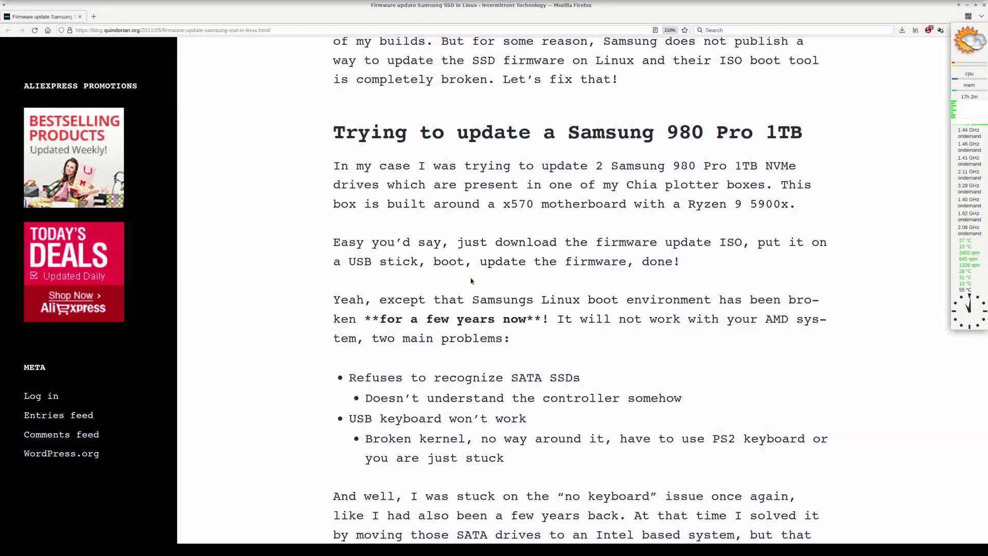
{"action": "double_click", "coordinate": [355, 244]}
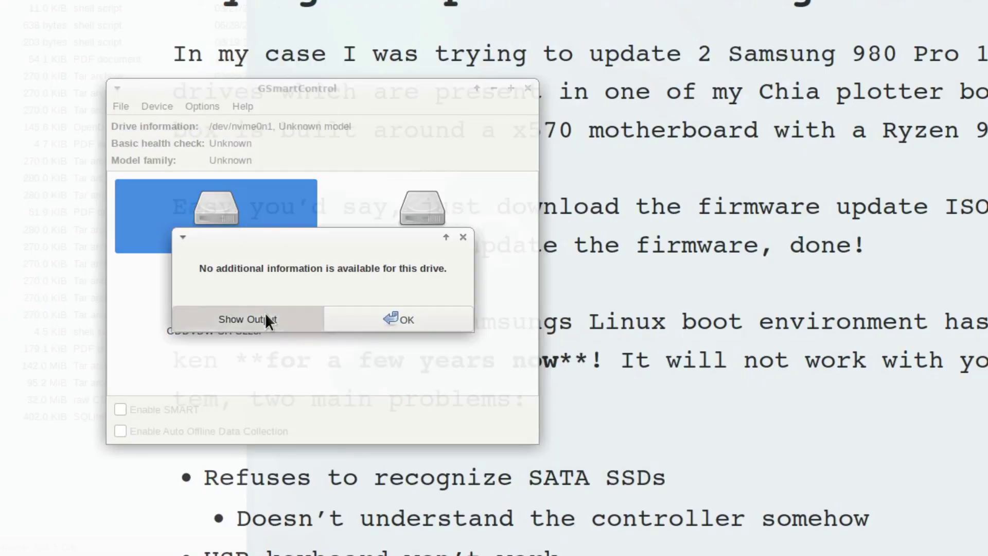
{"action": "left_click", "coordinate": [370, 297]}
{"action": "left_click_drag", "start_coordinate": [450, 35], "coordinate": [339, 8]}
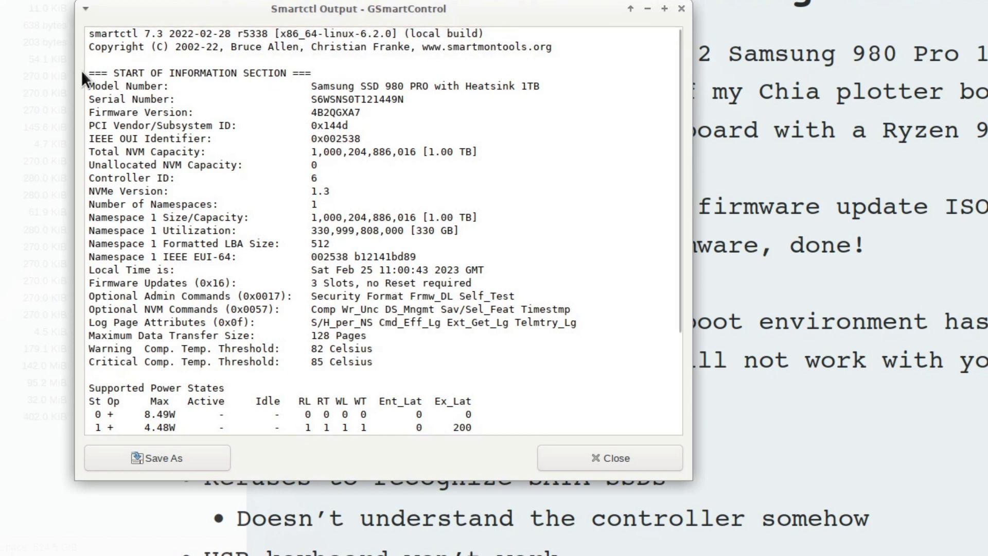
- Read off the model Samsung SSD 980 PRO with Heatsink 1TB and firmware version 4B2QGXA7
{"action": "left_click_drag", "start_coordinate": [86, 73], "coordinate": [84, 116]}
{"action": "left_click", "coordinate": [84, 116]}
{"action": "left_click_drag", "start_coordinate": [311, 86], "coordinate": [615, 87]}
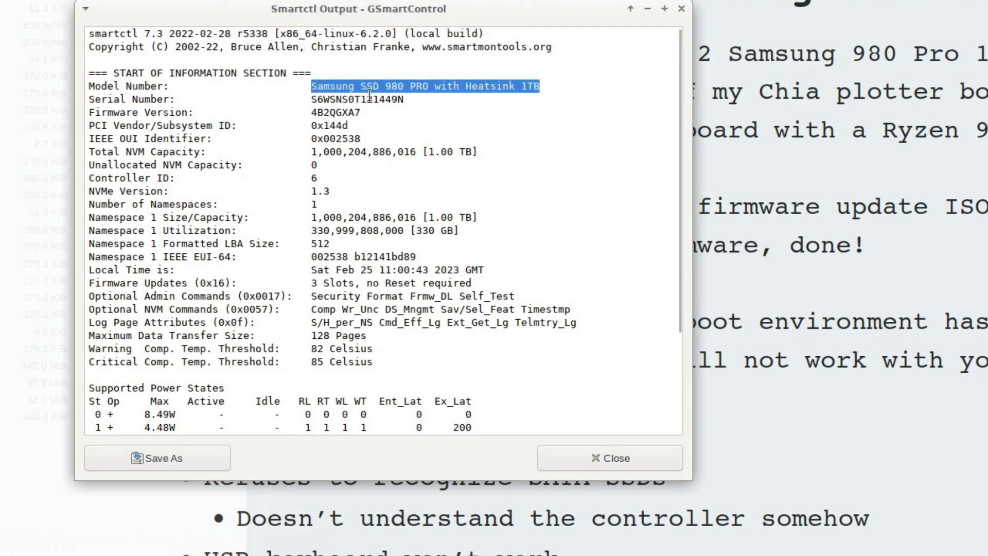
{"action": "left_click", "coordinate": [370, 95]}
{"action": "double_click", "coordinate": [393, 86]}
{"action": "left_click", "coordinate": [526, 81]}
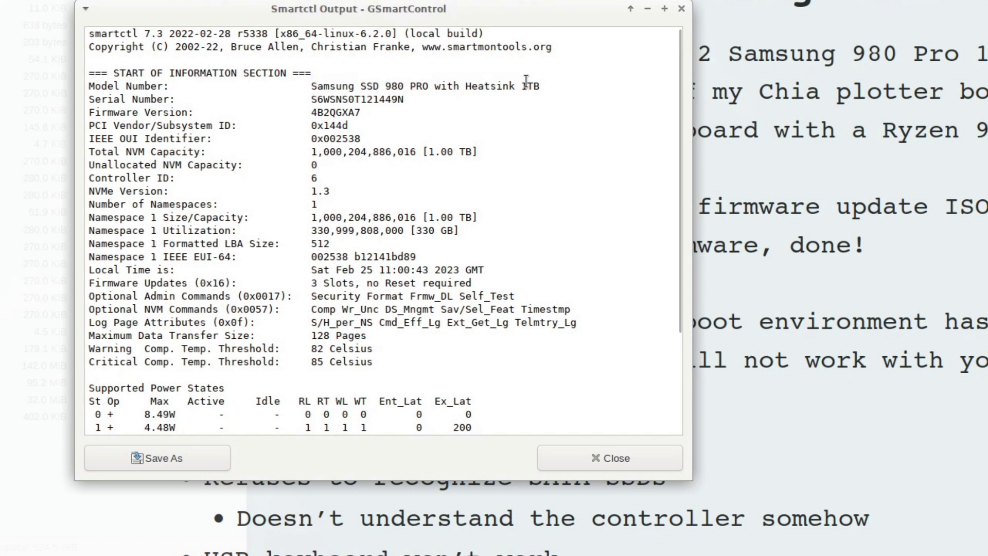
{"action": "left_click_drag", "start_coordinate": [413, 86], "coordinate": [580, 86]}
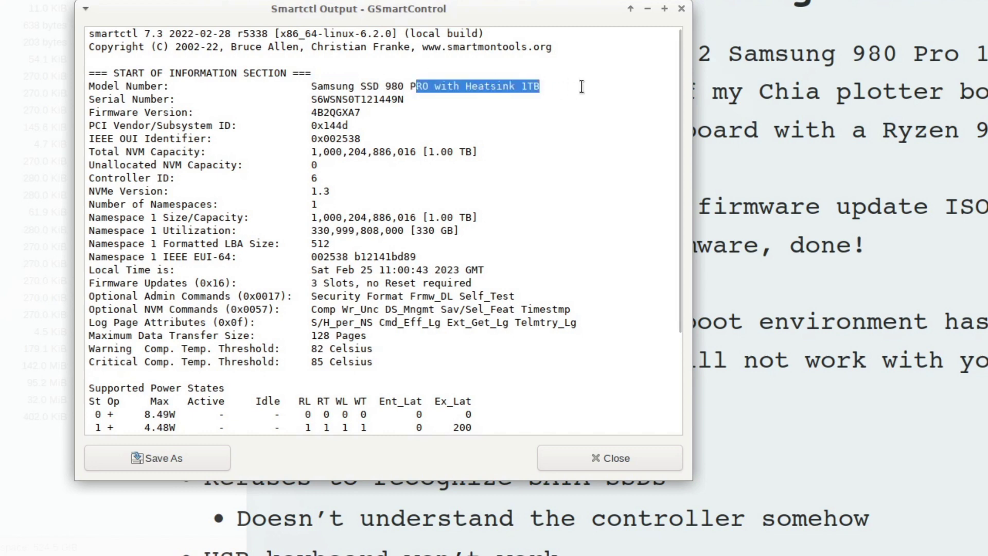
{"action": "left_click", "coordinate": [579, 86]}
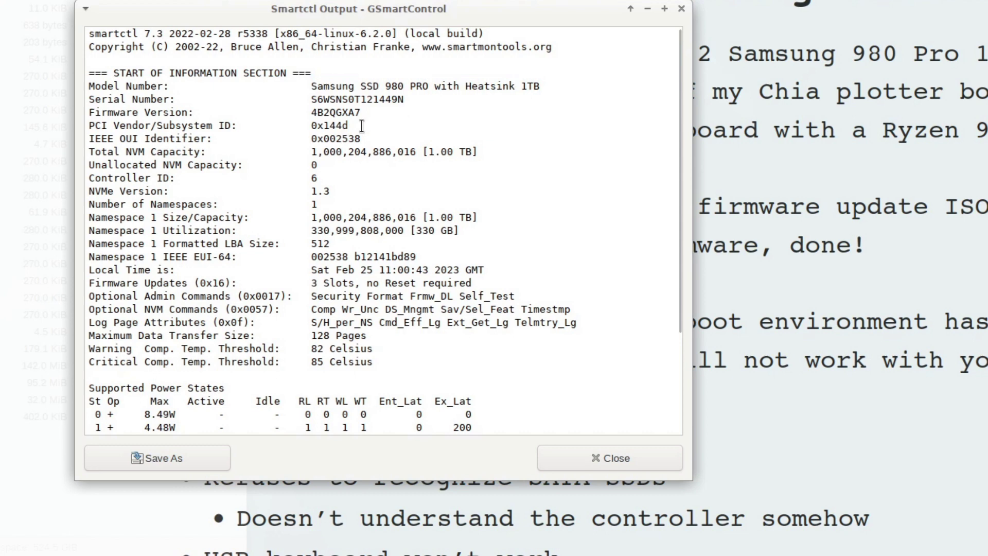
{"action": "double_click", "coordinate": [336, 112]}
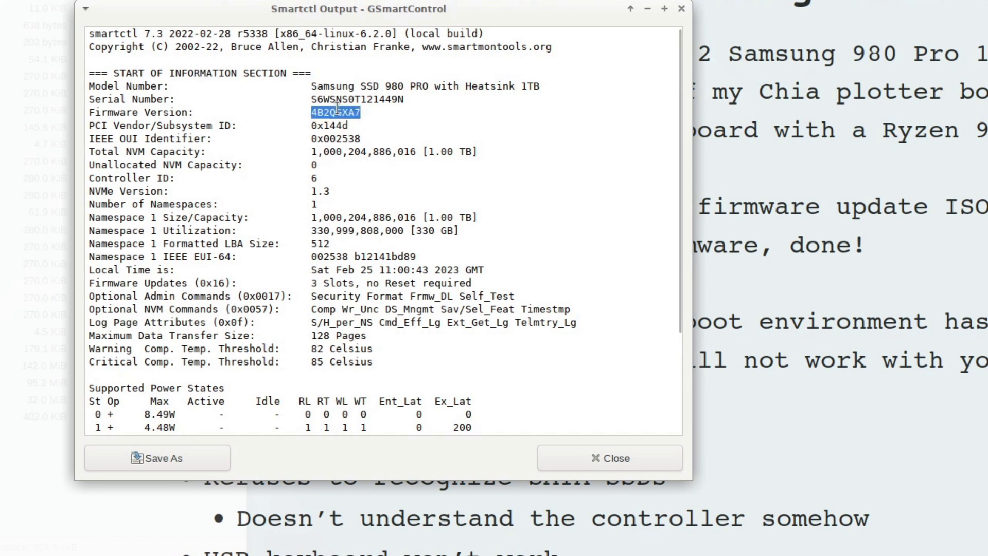
{"action": "left_click", "coordinate": [376, 124]}
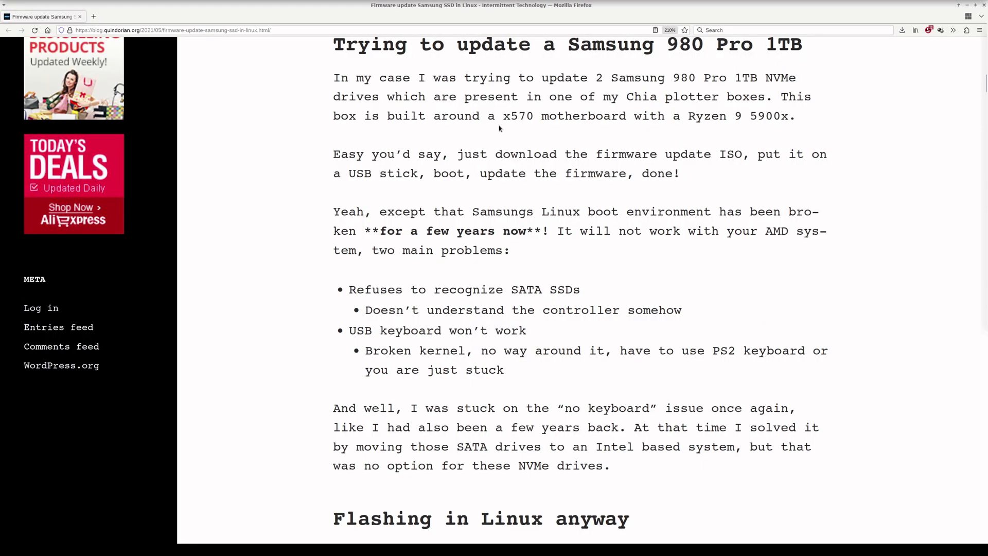
{"action": "scroll", "coordinate": [499, 129], "scroll_direction": "up", "scroll_amount": 10}
{"action": "scroll", "coordinate": [499, 128], "scroll_direction": "down", "scroll_amount": 6}
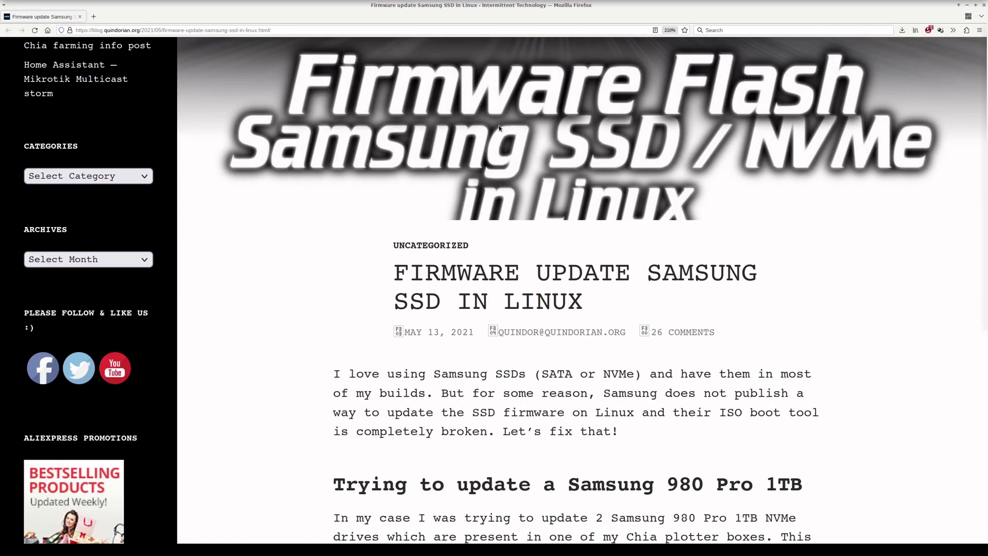
{"action": "scroll", "coordinate": [499, 128], "scroll_direction": "down", "scroll_amount": 2}
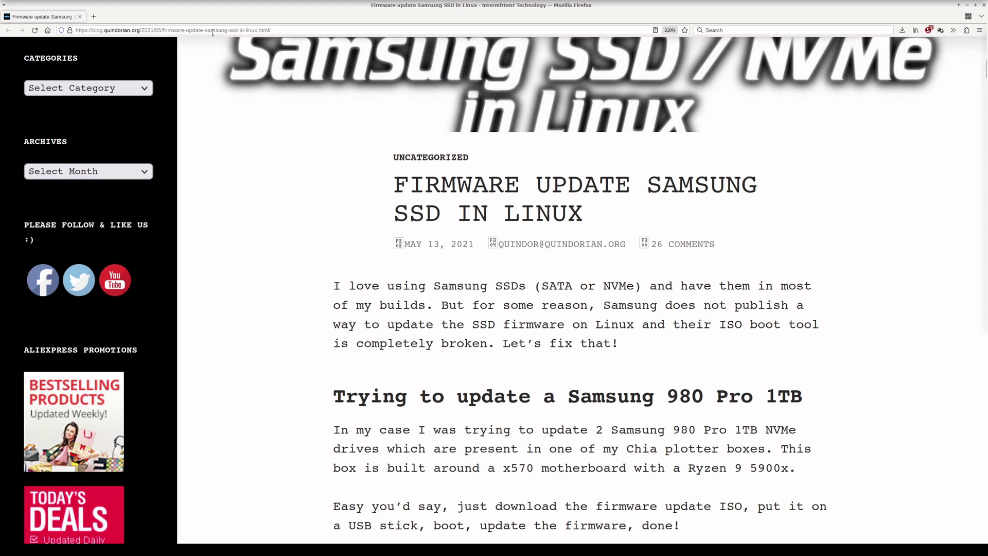
{"action": "scroll", "coordinate": [464, 307], "scroll_direction": "down", "scroll_amount": 3}
{"action": "scroll", "coordinate": [463, 307], "scroll_direction": "down", "scroll_amount": 5}
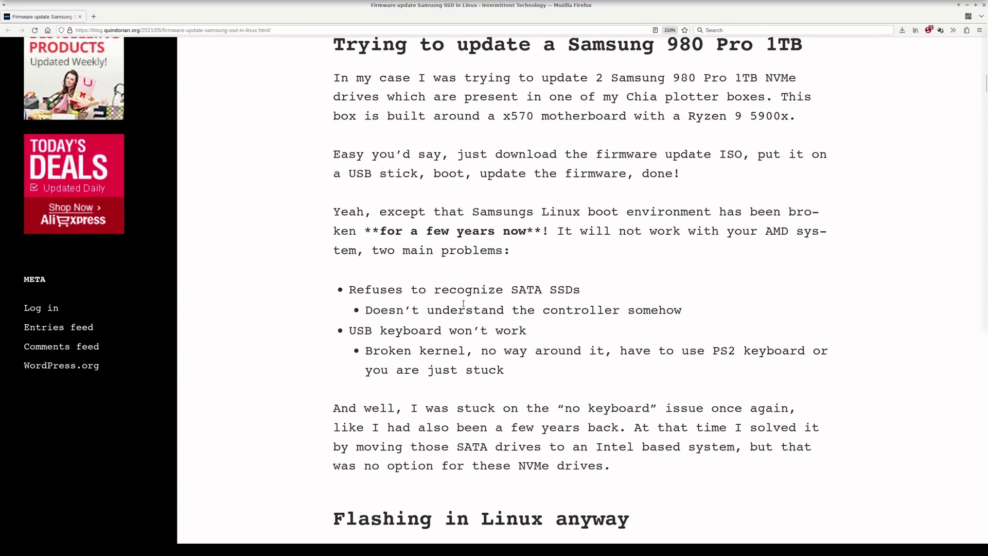
{"action": "scroll", "coordinate": [464, 305], "scroll_direction": "down", "scroll_amount": 2}
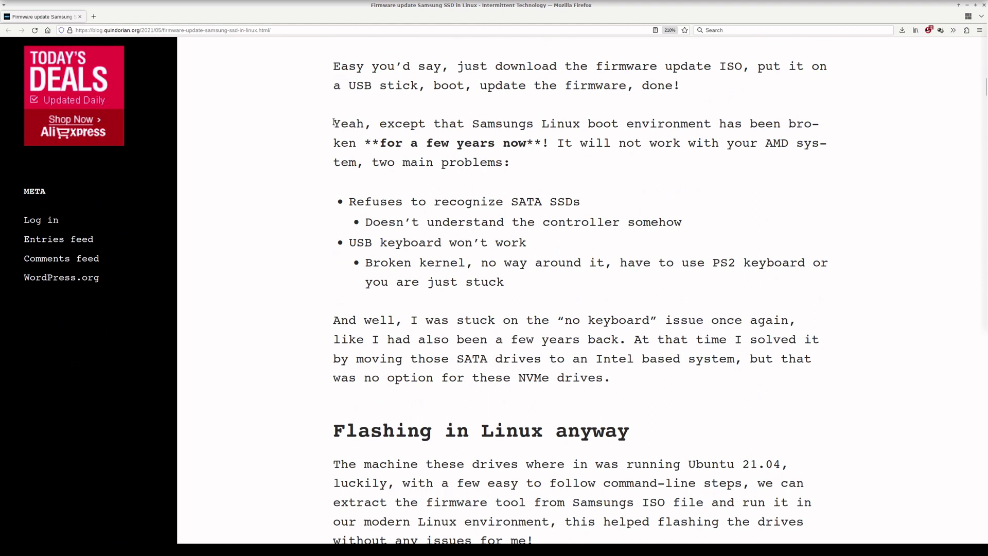
{"action": "left_click_drag", "start_coordinate": [334, 122], "coordinate": [538, 170]}
{"action": "left_click", "coordinate": [598, 168]}
{"action": "mouse_move", "coordinate": [543, 124]}
{"action": "left_mouse_down"}
{"action": "mouse_move", "coordinate": [795, 123]}
{"action": "mouse_move", "coordinate": [456, 143]}
{"action": "mouse_move", "coordinate": [572, 143]}
{"action": "left_mouse_up"}
{"action": "left_click", "coordinate": [719, 155]}
{"action": "scroll", "coordinate": [626, 202], "scroll_direction": "down", "scroll_amount": 1}
{"action": "mouse_move", "coordinate": [434, 114]}
{"action": "left_mouse_down"}
{"action": "mouse_move", "coordinate": [690, 139]}
{"action": "mouse_move", "coordinate": [365, 135]}
{"action": "mouse_move", "coordinate": [348, 113]}
{"action": "left_mouse_up"}
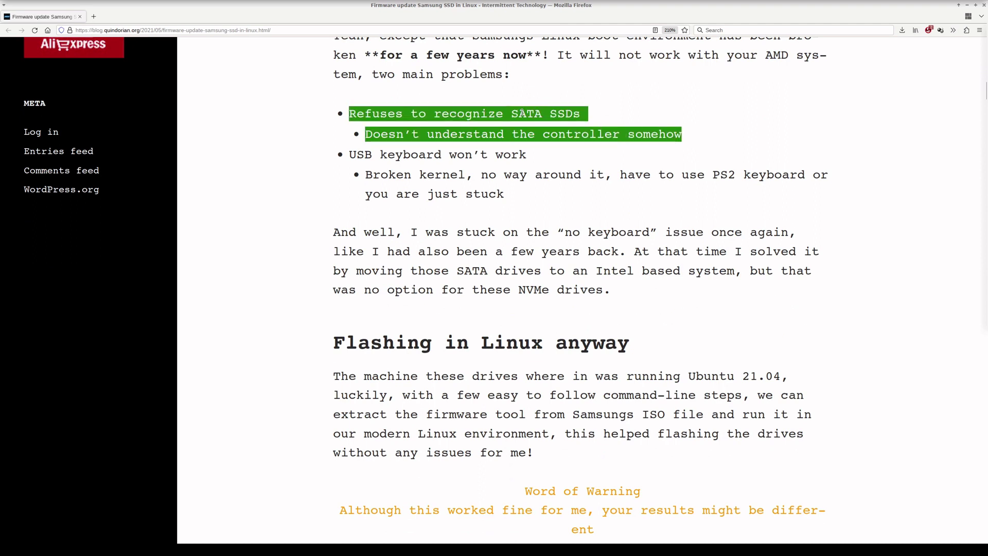
{"action": "left_click", "coordinate": [663, 135]}
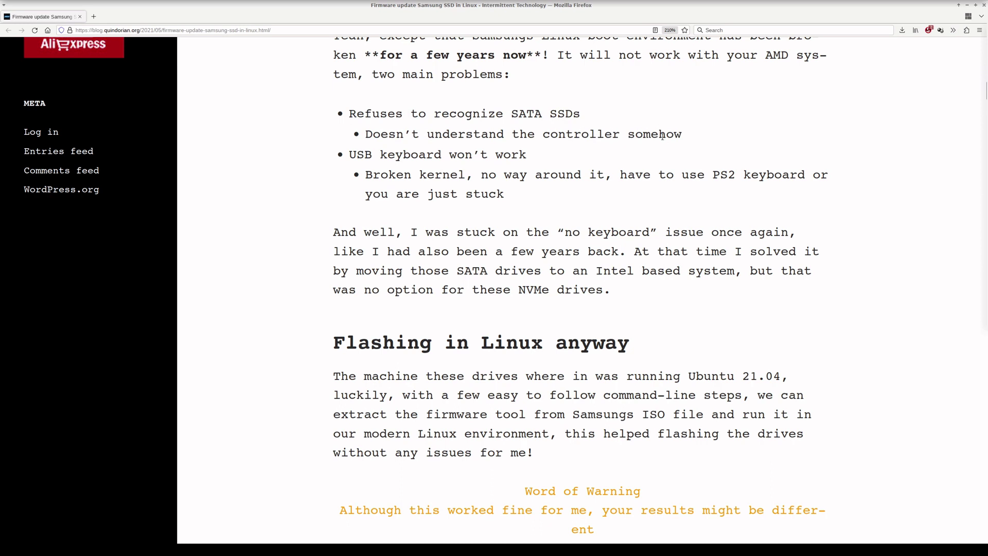
{"action": "scroll", "coordinate": [617, 139], "scroll_direction": "down", "scroll_amount": 2}
{"action": "scroll", "coordinate": [348, 147], "scroll_direction": "up", "scroll_amount": 2}
{"action": "mouse_move", "coordinate": [350, 154]}
{"action": "left_mouse_down"}
{"action": "mouse_move", "coordinate": [624, 194]}
{"action": "mouse_move", "coordinate": [516, 154]}
{"action": "left_mouse_up"}
{"action": "left_click", "coordinate": [611, 196]}
{"action": "triple_click", "coordinate": [516, 154]}
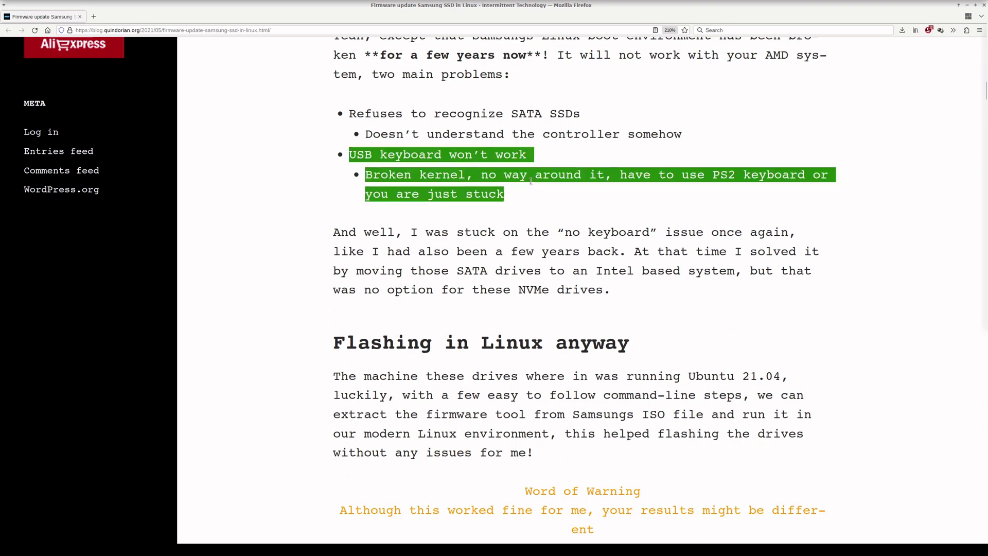
{"action": "left_click", "coordinate": [553, 188]}
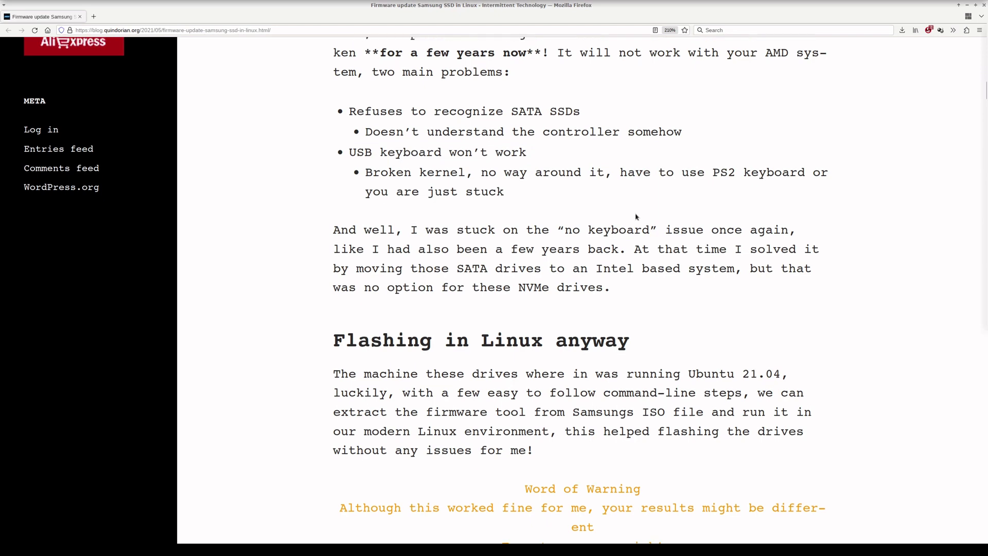
{"action": "scroll", "coordinate": [637, 217], "scroll_direction": "down", "scroll_amount": 2}
{"action": "scroll", "coordinate": [636, 217], "scroll_direction": "down", "scroll_amount": 3}
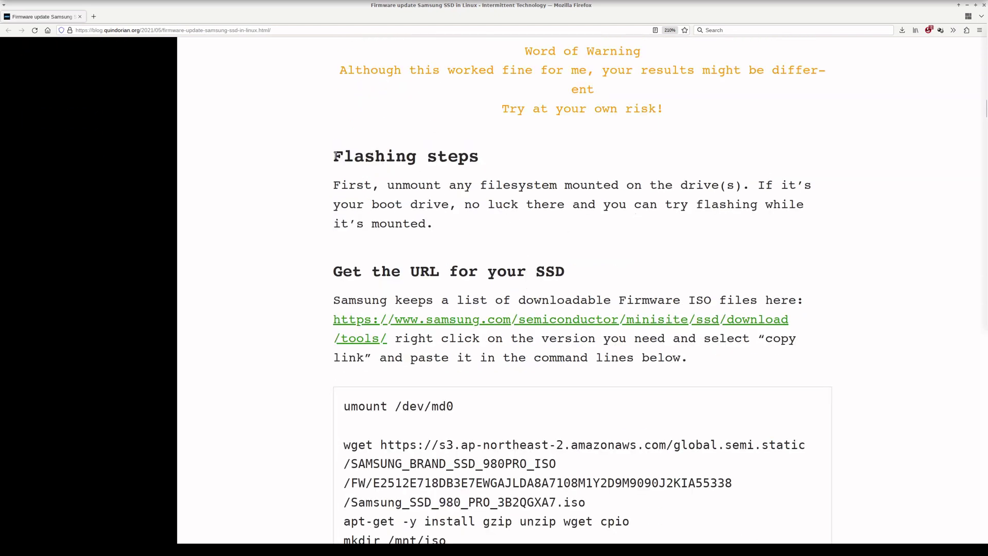
{"action": "left_click_drag", "start_coordinate": [334, 157], "coordinate": [650, 274]}
{"action": "left_click", "coordinate": [632, 266]}
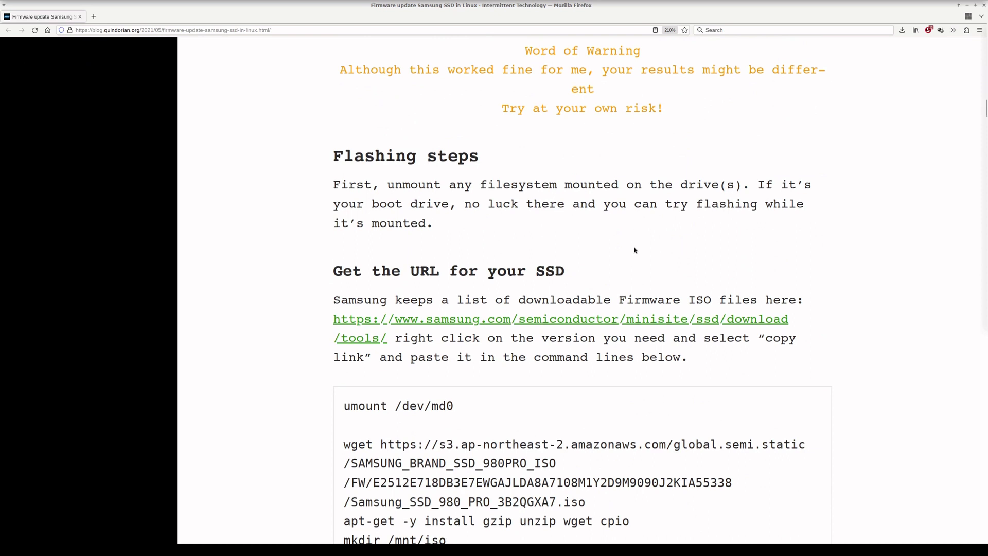
{"action": "scroll", "coordinate": [635, 250], "scroll_direction": "down", "scroll_amount": 2}
{"action": "scroll", "coordinate": [635, 249], "scroll_direction": "down", "scroll_amount": 2}
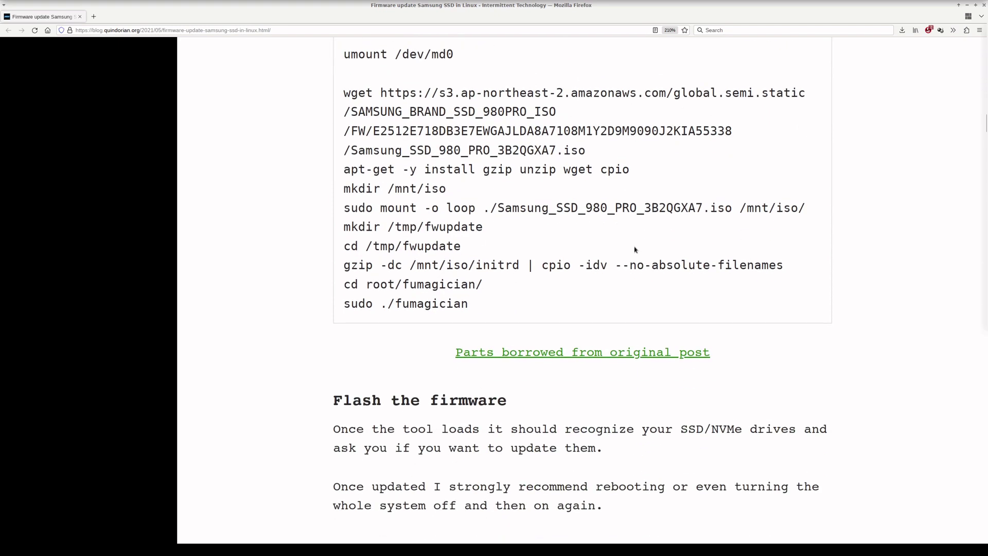
{"action": "scroll", "coordinate": [644, 283], "scroll_direction": "down", "scroll_amount": 2}
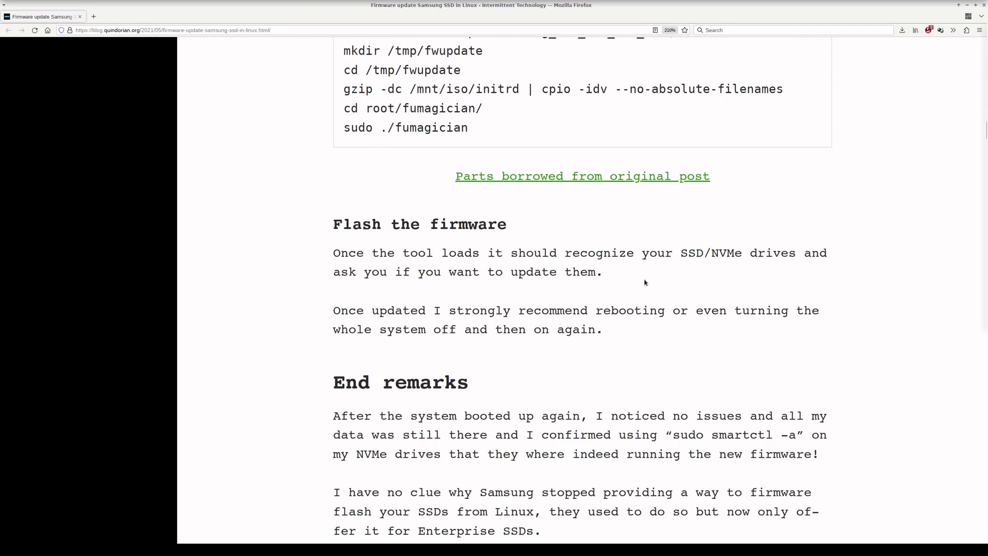
{"action": "scroll", "coordinate": [645, 282], "scroll_direction": "down", "scroll_amount": 3}
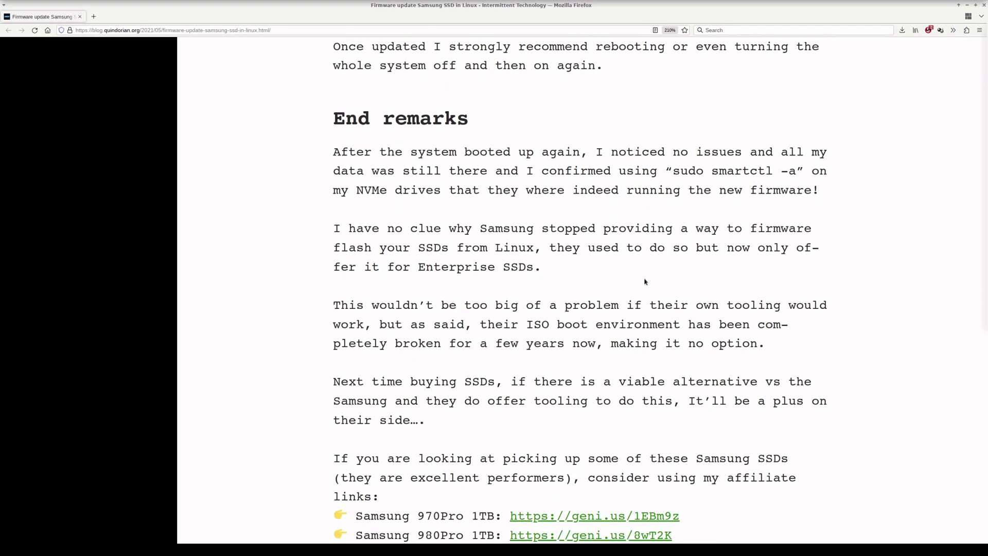
{"action": "scroll", "coordinate": [644, 282], "scroll_direction": "down", "scroll_amount": 3}
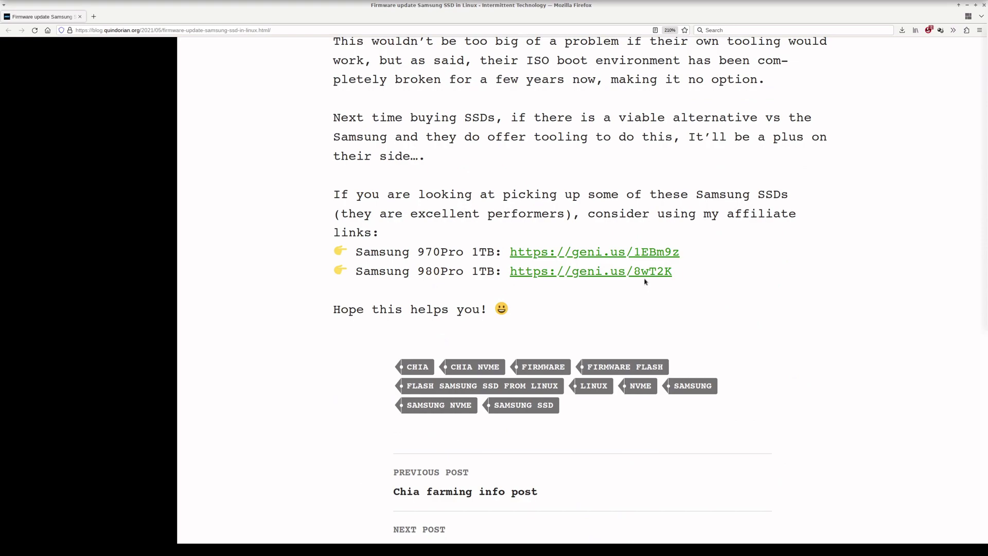
{"action": "scroll", "coordinate": [644, 281], "scroll_direction": "up", "scroll_amount": 15}
{"action": "scroll", "coordinate": [645, 282], "scroll_direction": "up", "scroll_amount": 15}
{"action": "scroll", "coordinate": [644, 282], "scroll_direction": "up", "scroll_amount": 8}
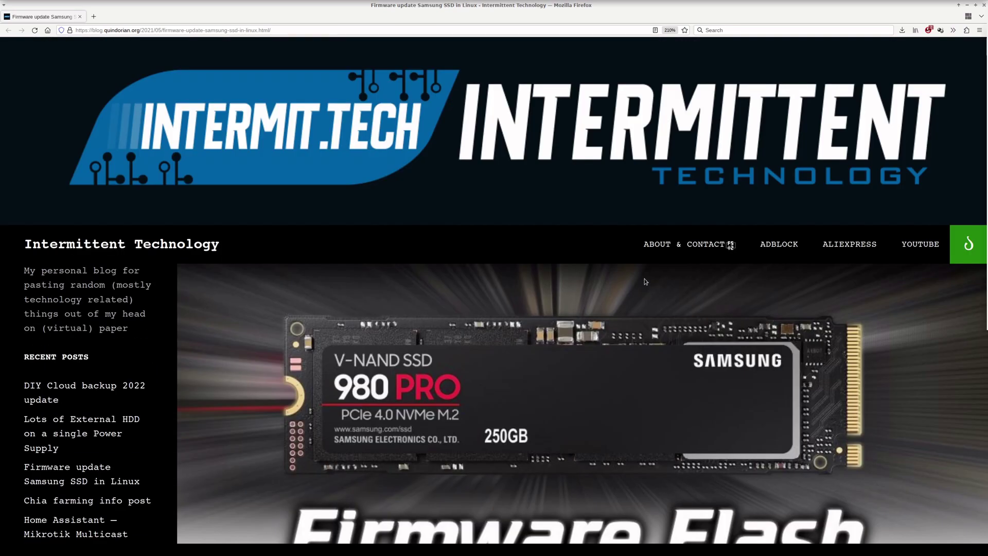
{"action": "scroll", "coordinate": [644, 282], "scroll_direction": "down", "scroll_amount": 8}
{"action": "scroll", "coordinate": [644, 283], "scroll_direction": "up", "scroll_amount": 1}
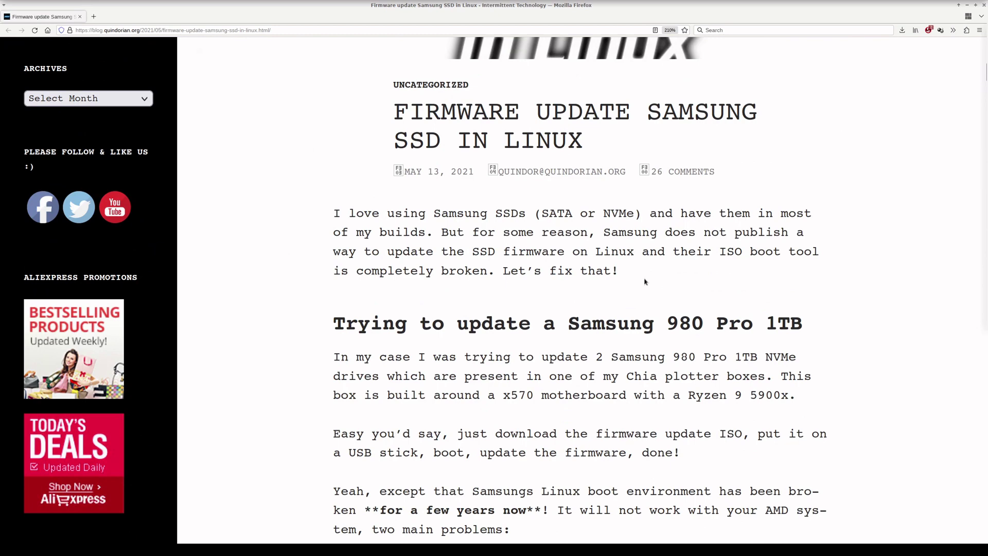
{"action": "scroll", "coordinate": [644, 283], "scroll_direction": "down", "scroll_amount": 1}
{"action": "scroll", "coordinate": [644, 282], "scroll_direction": "down", "scroll_amount": 1}
{"action": "scroll", "coordinate": [643, 281], "scroll_direction": "down", "scroll_amount": 3}
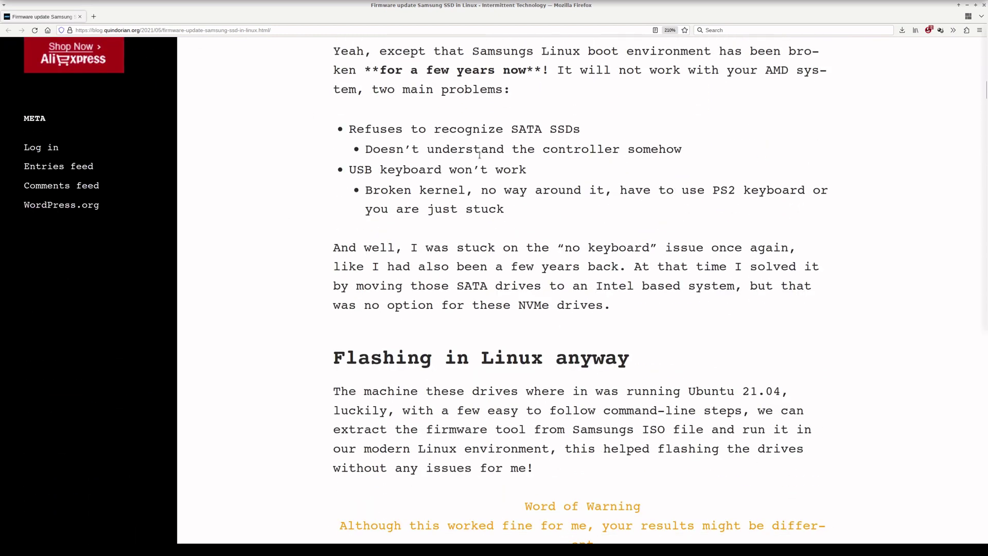
{"action": "mouse_move", "coordinate": [350, 130]}
{"action": "left_mouse_down"}
{"action": "mouse_move", "coordinate": [673, 129]}
{"action": "mouse_move", "coordinate": [424, 117]}
{"action": "left_mouse_up"}
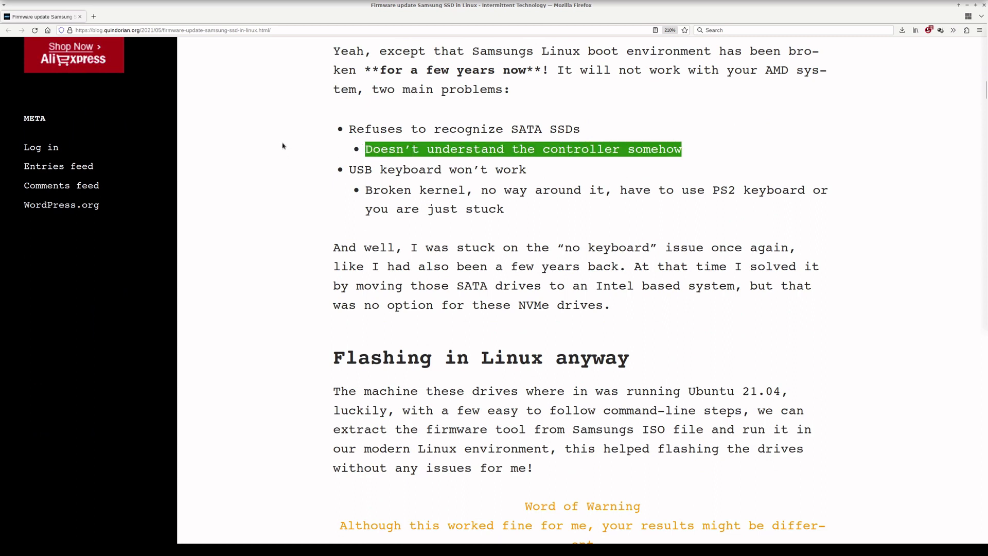
{"action": "left_click", "coordinate": [687, 175]}
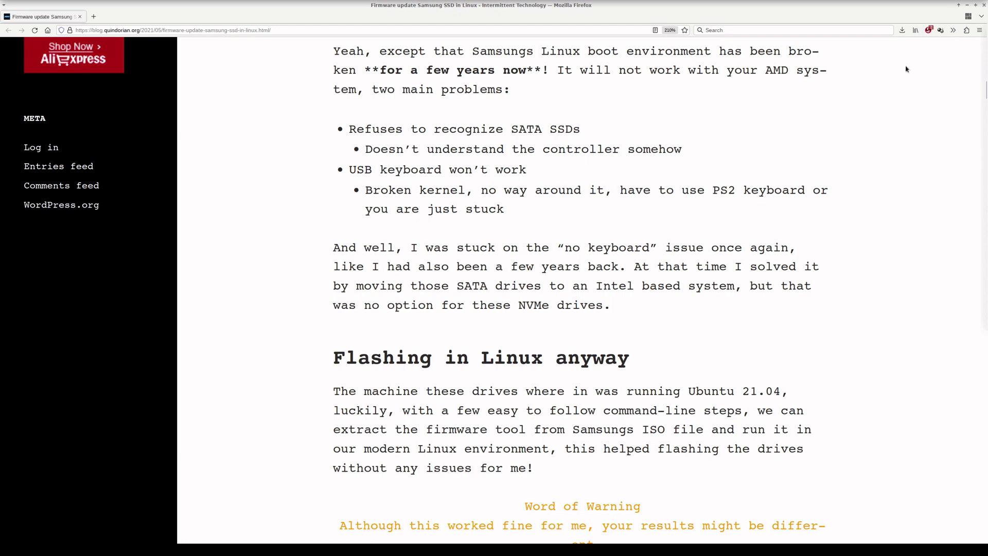
{"action": "scroll", "coordinate": [553, 249], "scroll_direction": "down", "scroll_amount": 5}
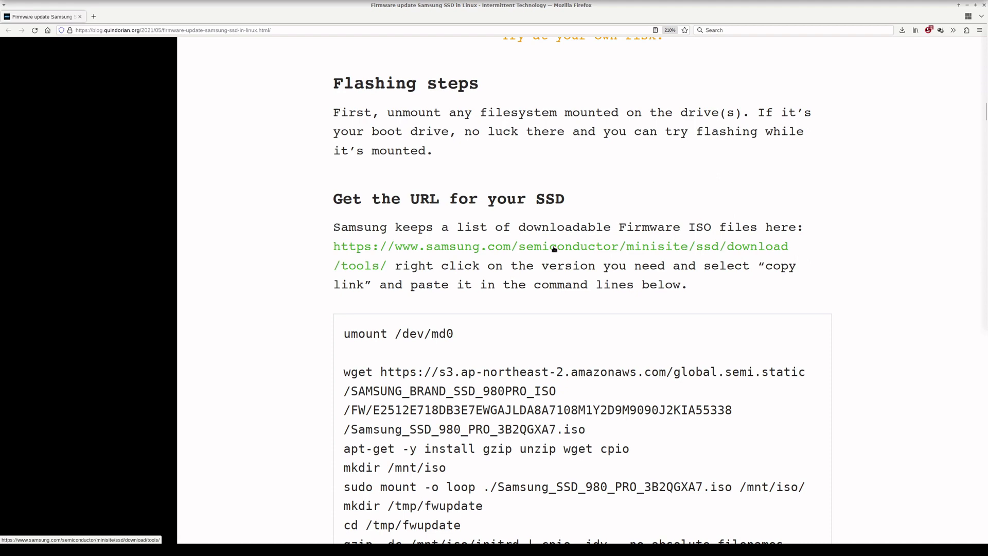
- View Samsung's SSD tools page in a new tab, expand the SSD Firmware list, then hide Firefox
{"action": "middle_click", "coordinate": [553, 249]}
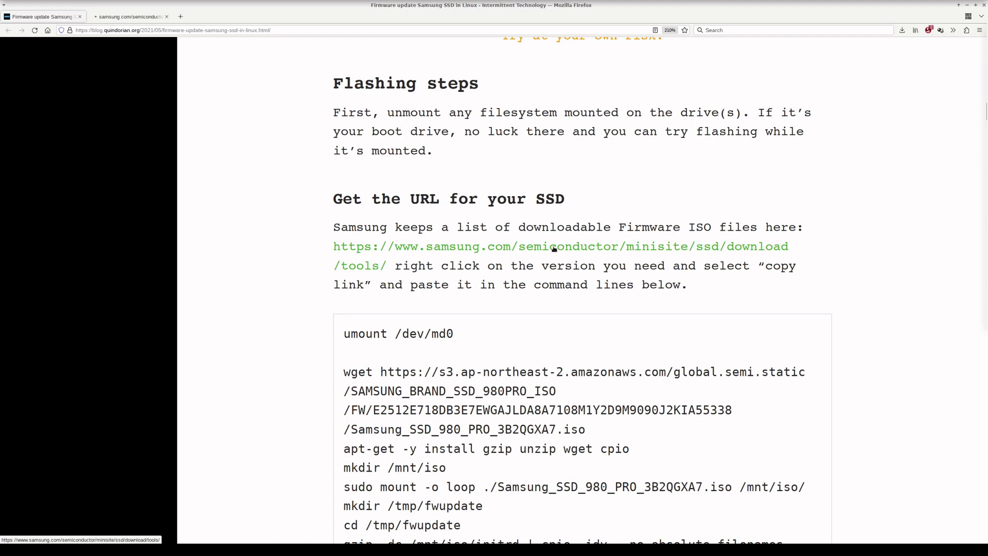
{"action": "left_click", "coordinate": [133, 17]}
{"action": "scroll", "coordinate": [484, 220], "scroll_direction": "down", "scroll_amount": 3}
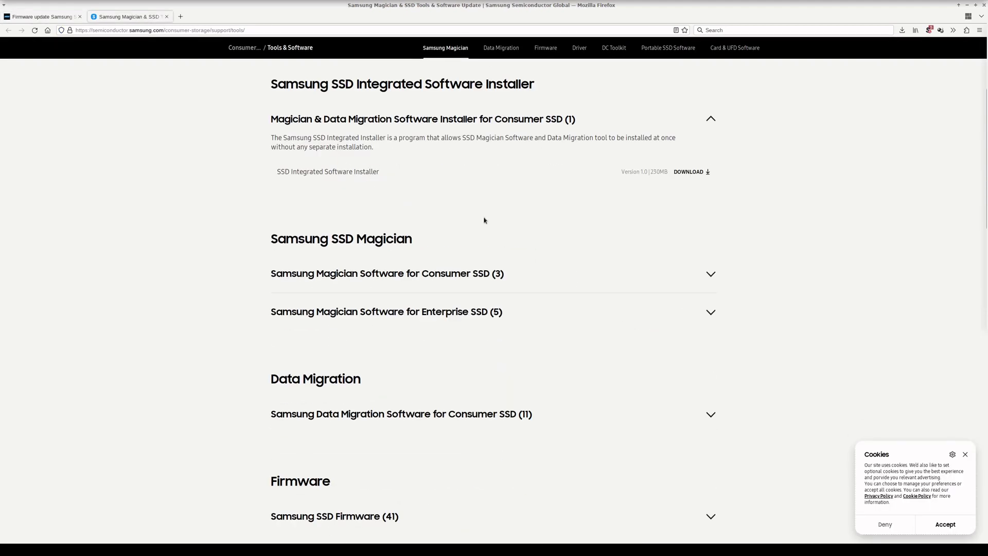
{"action": "scroll", "coordinate": [484, 220], "scroll_direction": "down", "scroll_amount": 1}
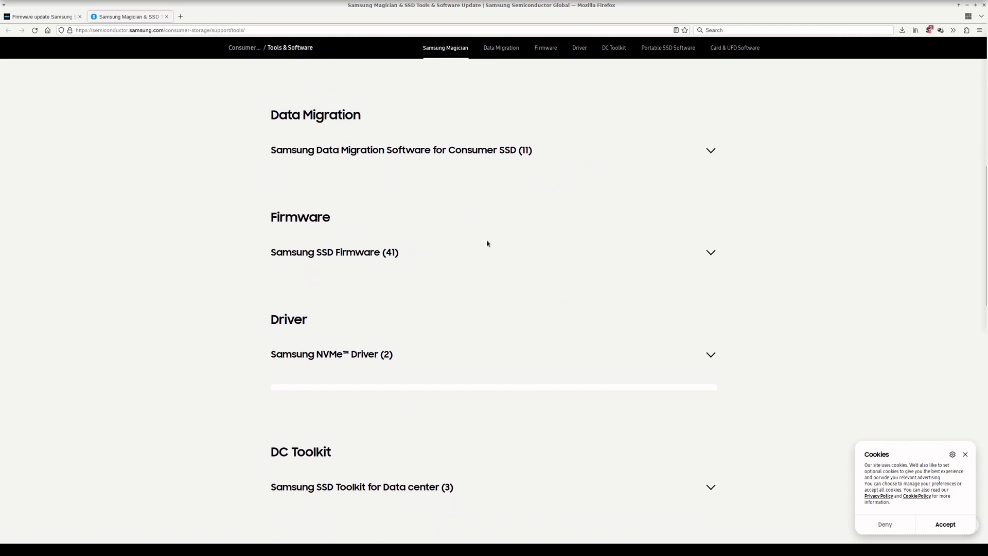
{"action": "left_click", "coordinate": [709, 255]}
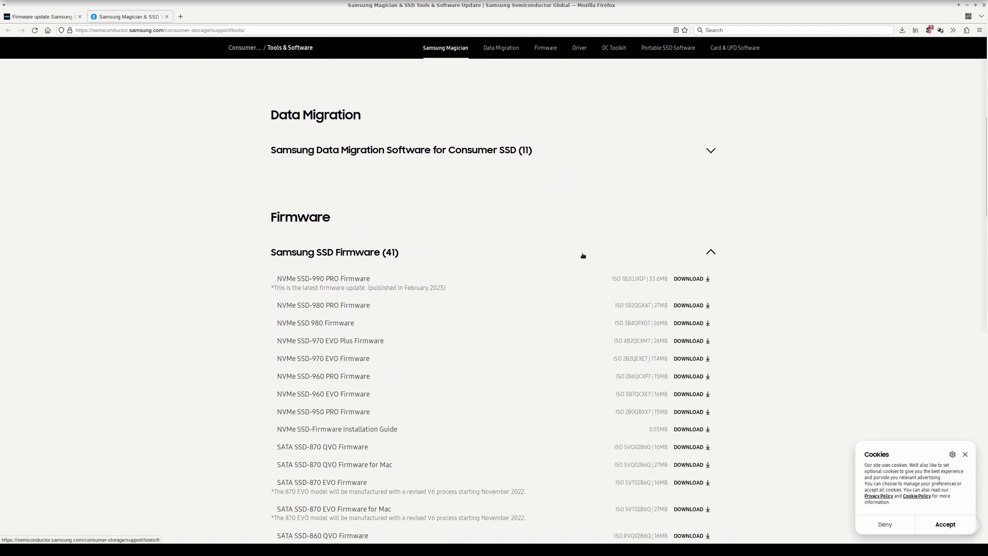
{"action": "scroll", "coordinate": [583, 255], "scroll_direction": "down", "scroll_amount": 1}
{"action": "scroll", "coordinate": [582, 255], "scroll_direction": "down", "scroll_amount": 1}
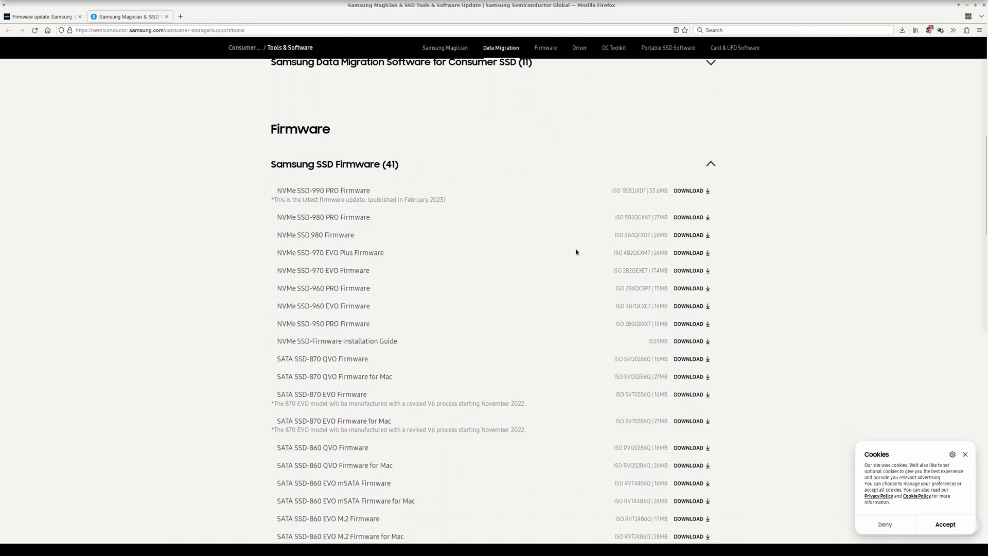
{"action": "scroll", "coordinate": [595, 242], "scroll_direction": "up", "scroll_amount": 1, "text": "ctrl"}
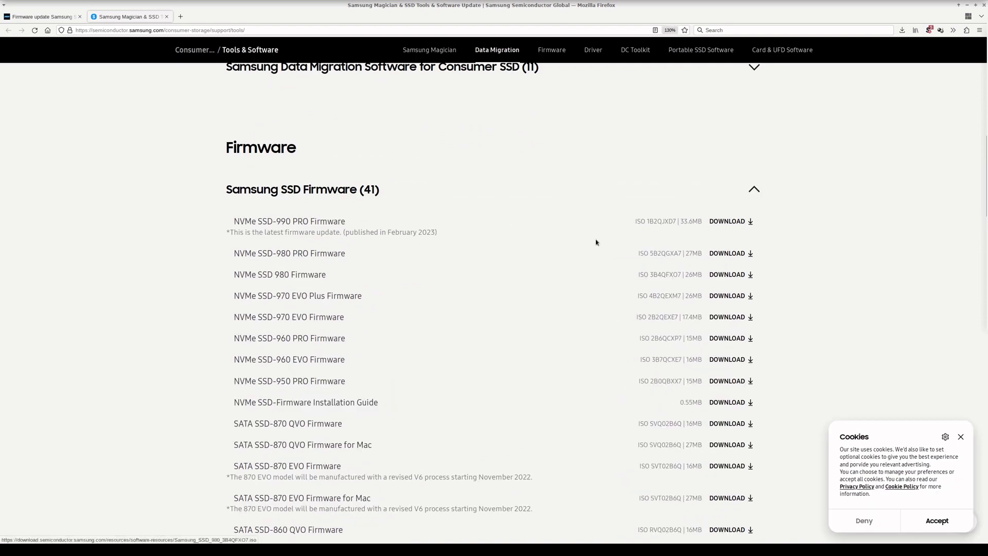
{"action": "scroll", "coordinate": [594, 241], "scroll_direction": "up", "scroll_amount": 1, "text": "ctrl"}
{"action": "scroll", "coordinate": [591, 239], "scroll_direction": "up", "scroll_amount": 1, "text": "ctrl"}
{"action": "scroll", "coordinate": [589, 238], "scroll_direction": "up", "scroll_amount": 1, "text": "ctrl"}
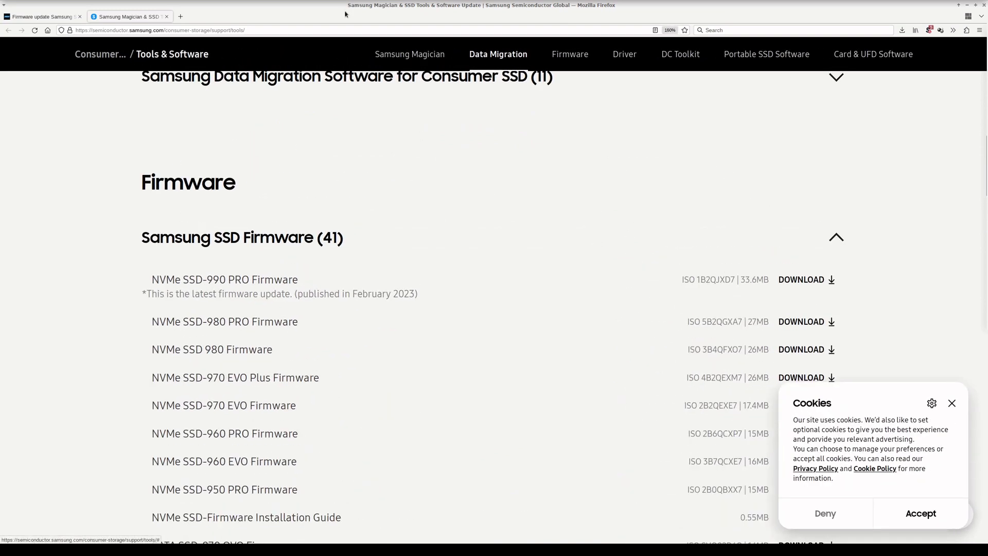
{"action": "key", "text": "alt+F9"}
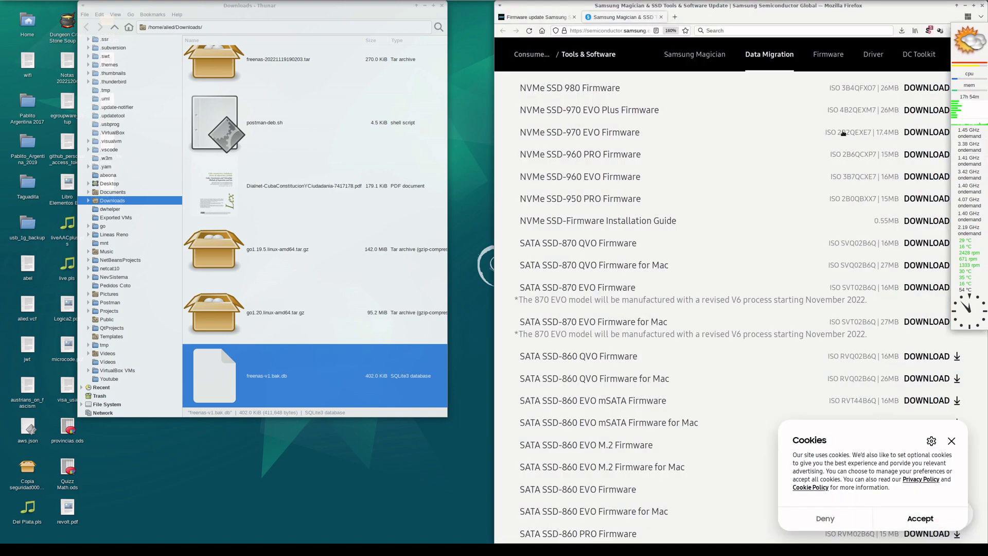
- Close the Downloads window and relaunch GSmartControl with the root password
{"action": "left_click", "coordinate": [424, 8]}
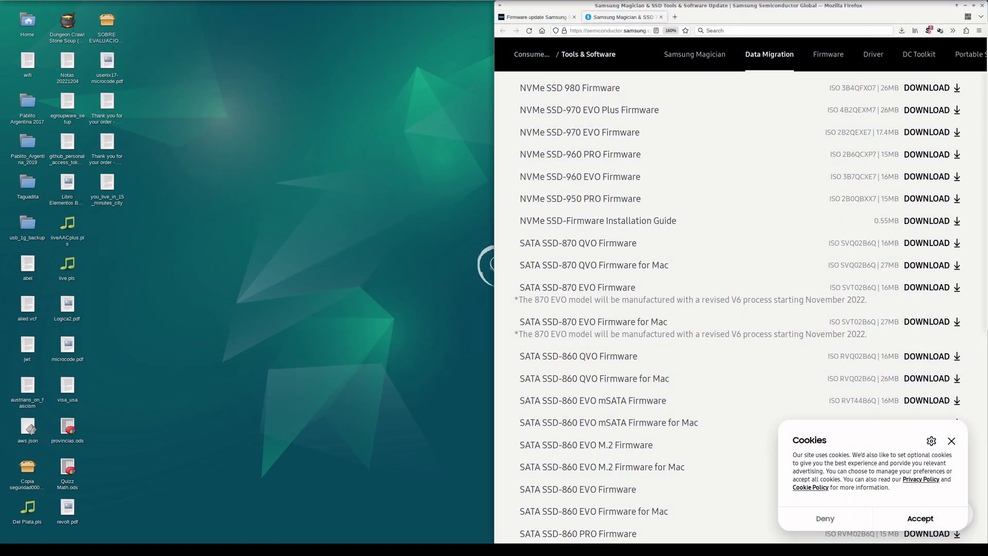
{"action": "key", "text": "super"}
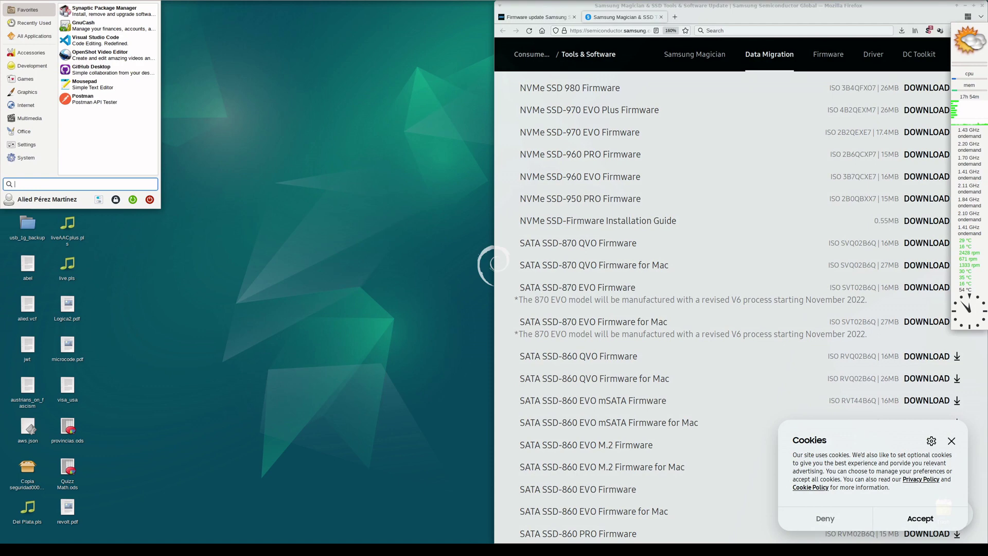
{"action": "type", "text": "smart"}
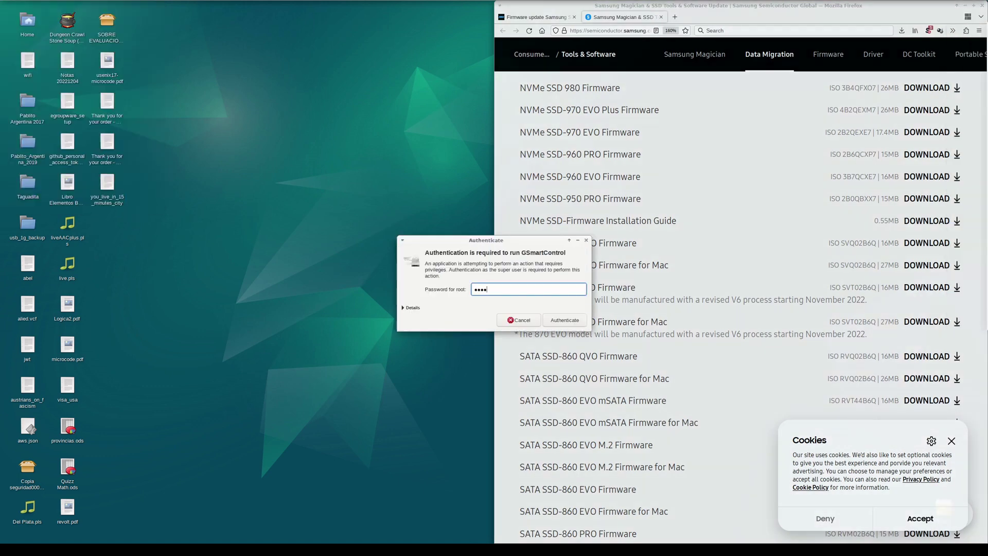
{"action": "key", "text": "Return"}
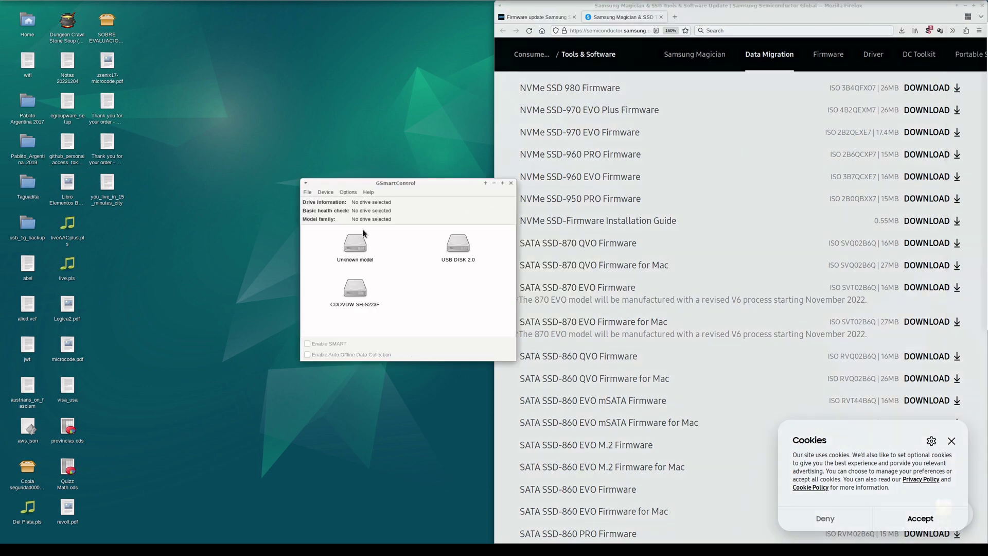
- Bring up the smartctl output for /dev/nvme0n1 and arrange its window in front
{"action": "left_click", "coordinate": [360, 243]}
{"action": "right_click", "coordinate": [355, 242]}
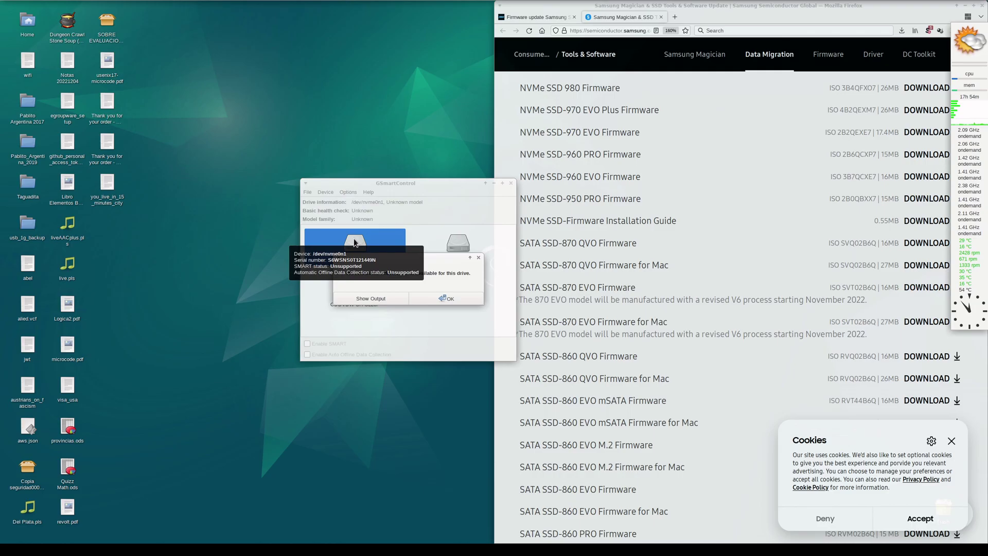
{"action": "left_click", "coordinate": [351, 250]}
{"action": "left_click", "coordinate": [344, 298]}
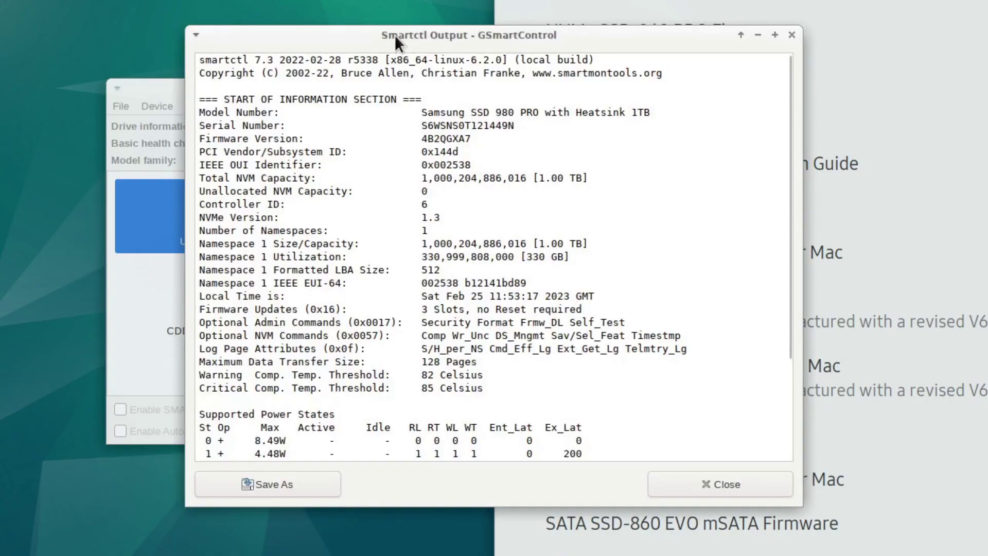
{"action": "left_click_drag", "start_coordinate": [395, 35], "coordinate": [10, 0]}
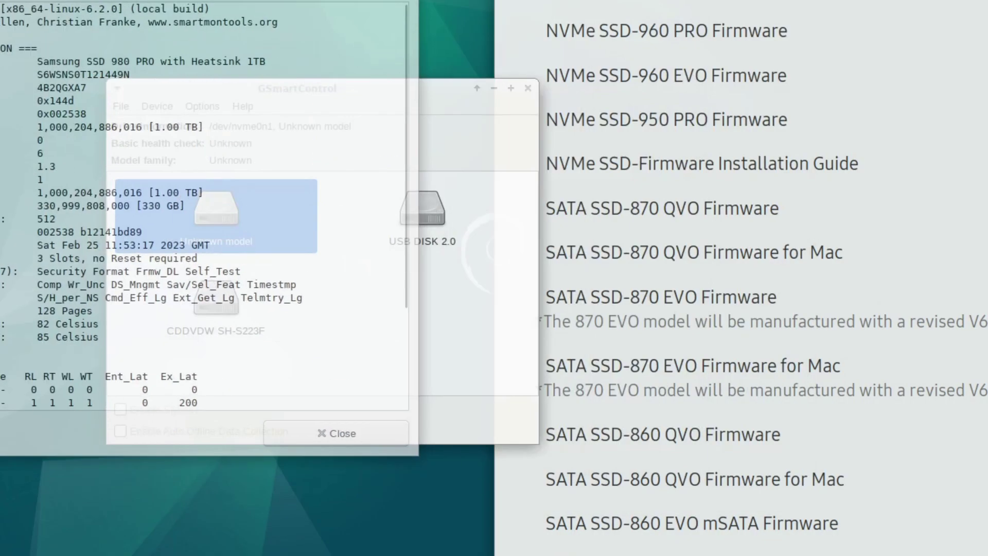
{"action": "mouse_move", "coordinate": [446, 93]}
{"action": "left_mouse_down"}
{"action": "mouse_move", "coordinate": [258, 59]}
{"action": "mouse_move", "coordinate": [93, 51]}
{"action": "left_mouse_up"}
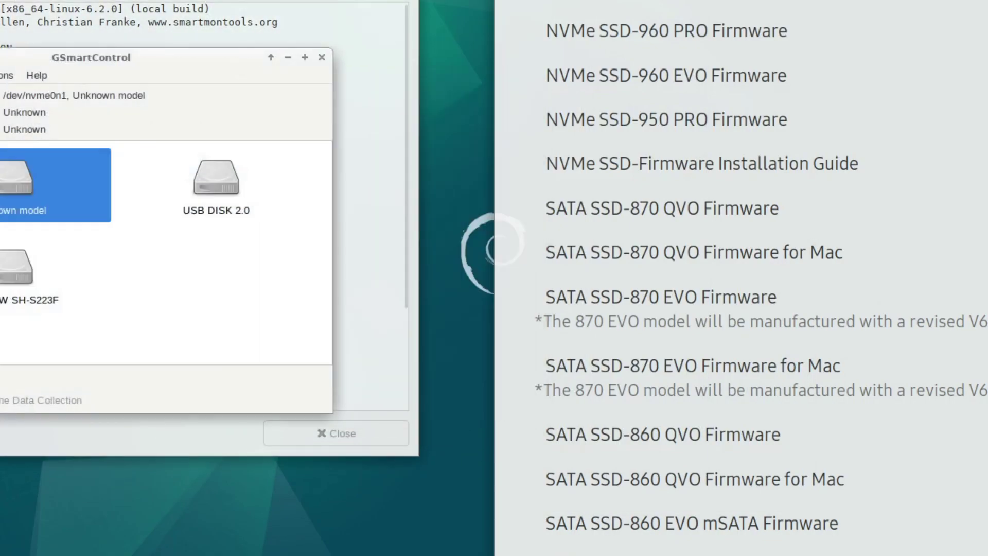
{"action": "left_click_drag", "start_coordinate": [232, 232], "coordinate": [296, 232]}
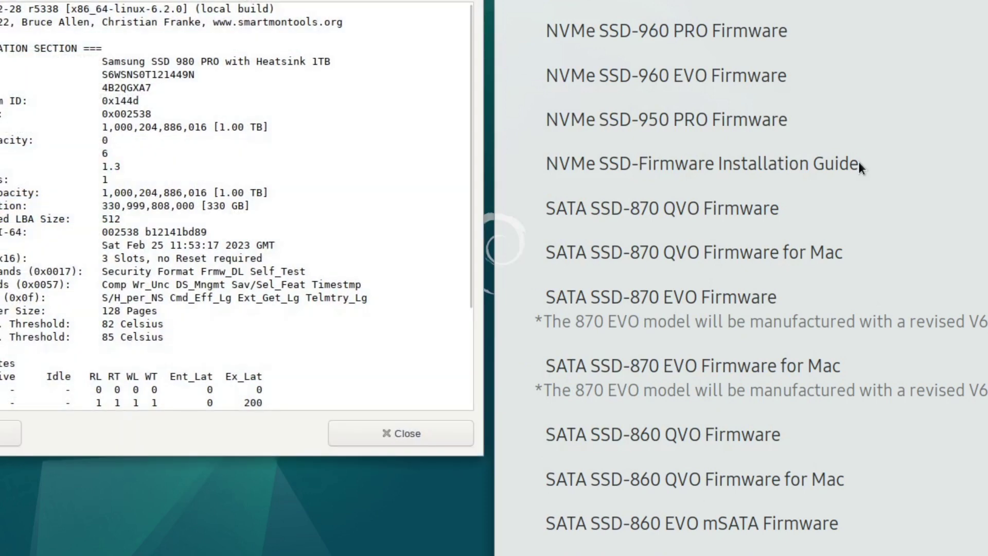
{"action": "scroll", "coordinate": [858, 161], "scroll_direction": "up", "scroll_amount": 2}
{"action": "scroll", "coordinate": [858, 161], "scroll_direction": "up", "scroll_amount": 2}
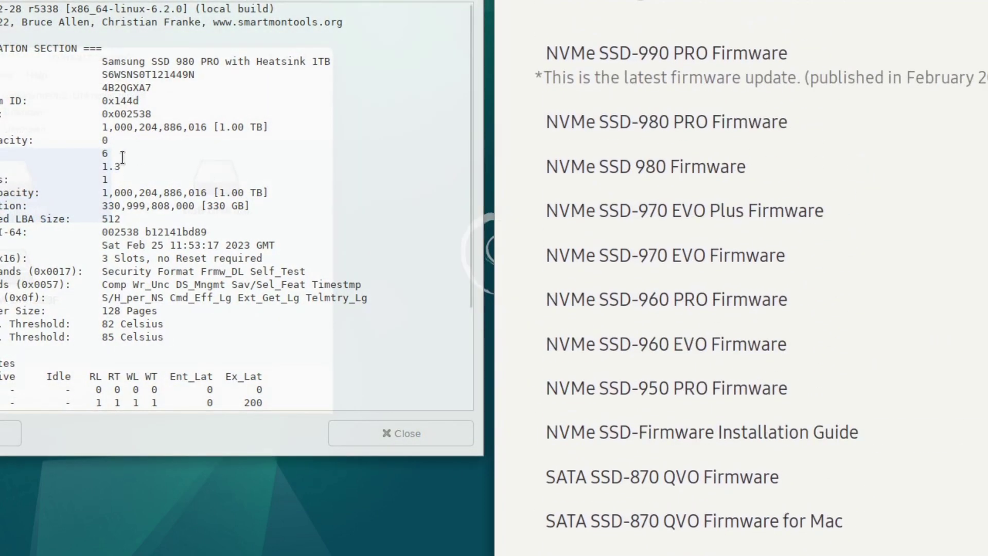
- Read off the model Samsung SSD 980 and current firmware version 4B2QGXA7
{"action": "left_click_drag", "start_coordinate": [110, 62], "coordinate": [203, 61]}
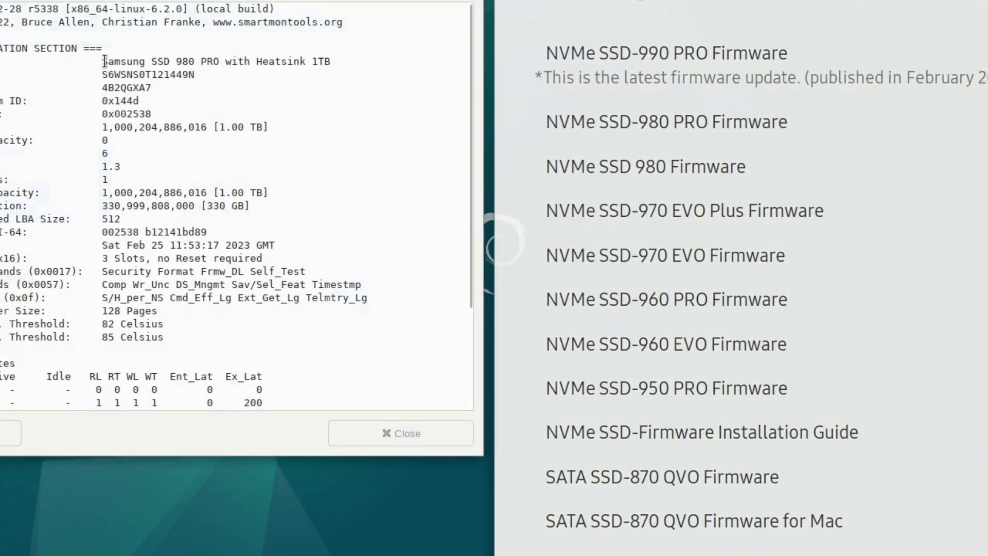
{"action": "left_click", "coordinate": [215, 61]}
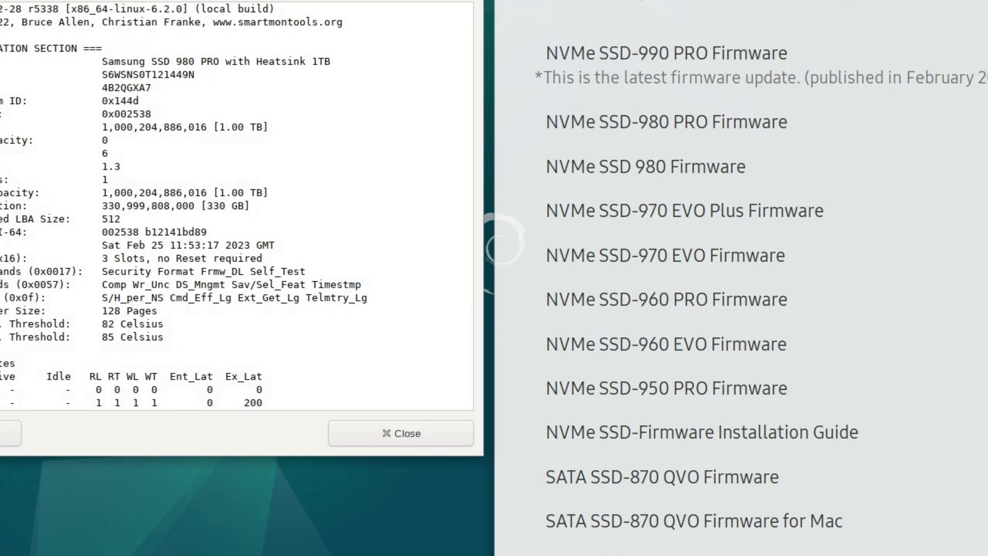
{"action": "double_click", "coordinate": [104, 87]}
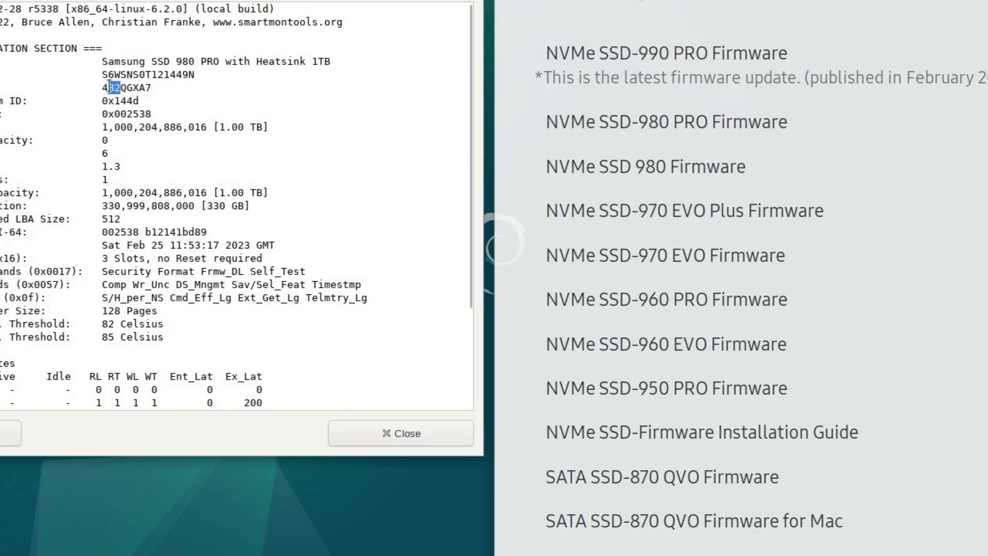
{"action": "left_click", "coordinate": [100, 87]}
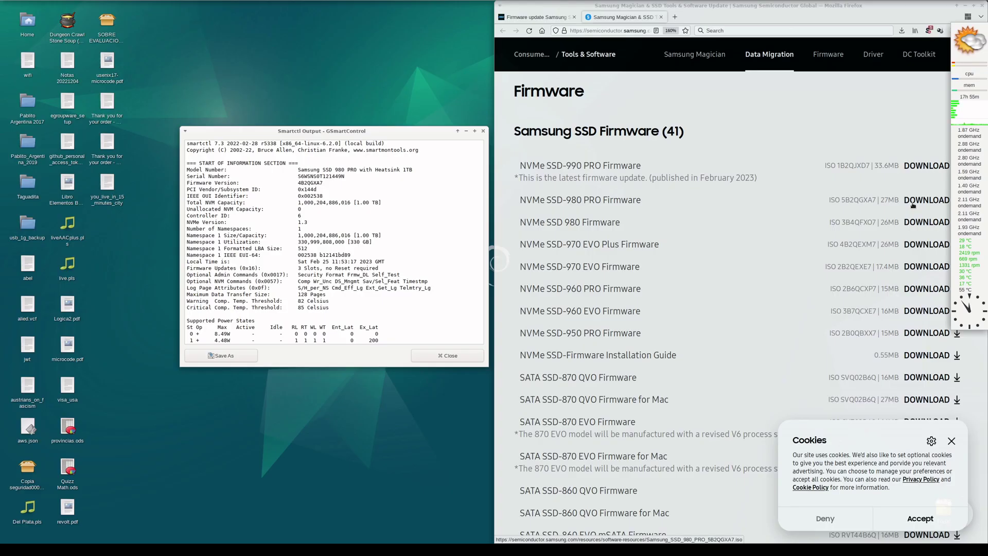
- Download Samsung_SSD_980_PRO_5B2QGXA7.iso to Downloads and show it in its folder
{"action": "left_click", "coordinate": [912, 202]}
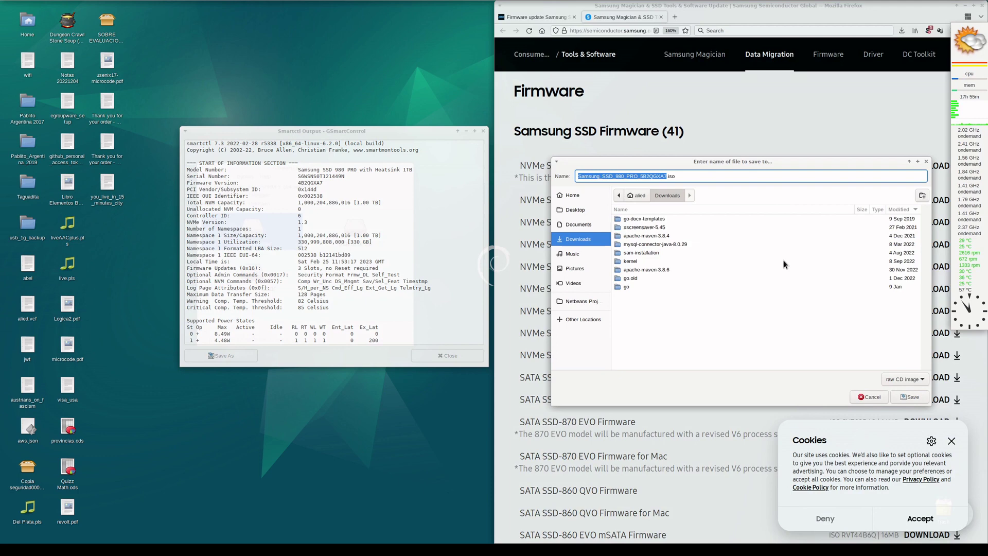
{"action": "left_click", "coordinate": [913, 398]}
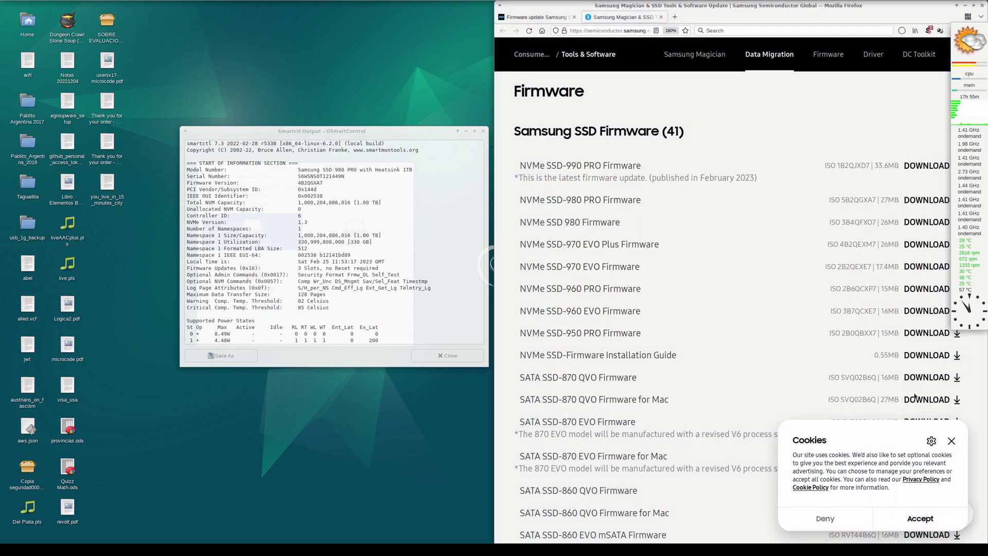
{"action": "left_click", "coordinate": [901, 33]}
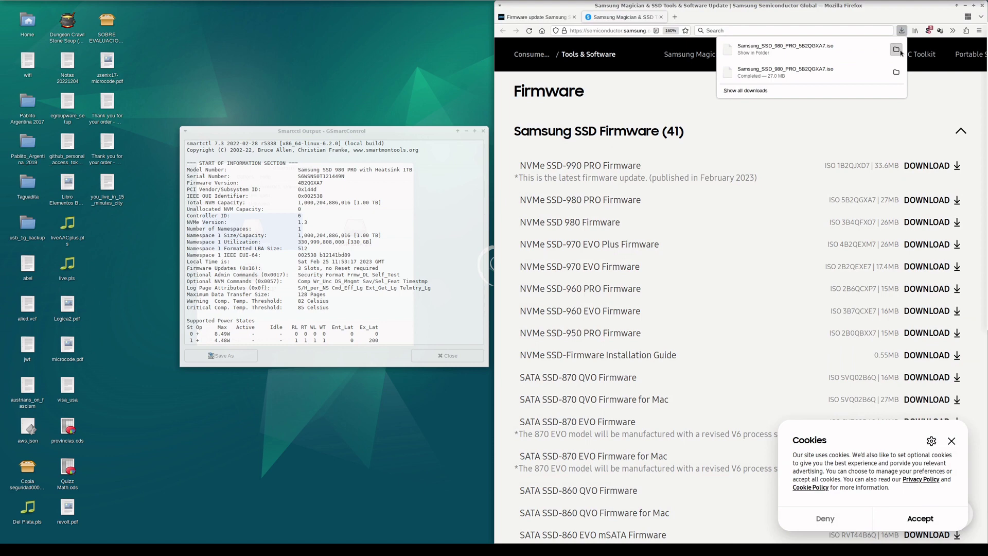
{"action": "left_click", "coordinate": [896, 50]}
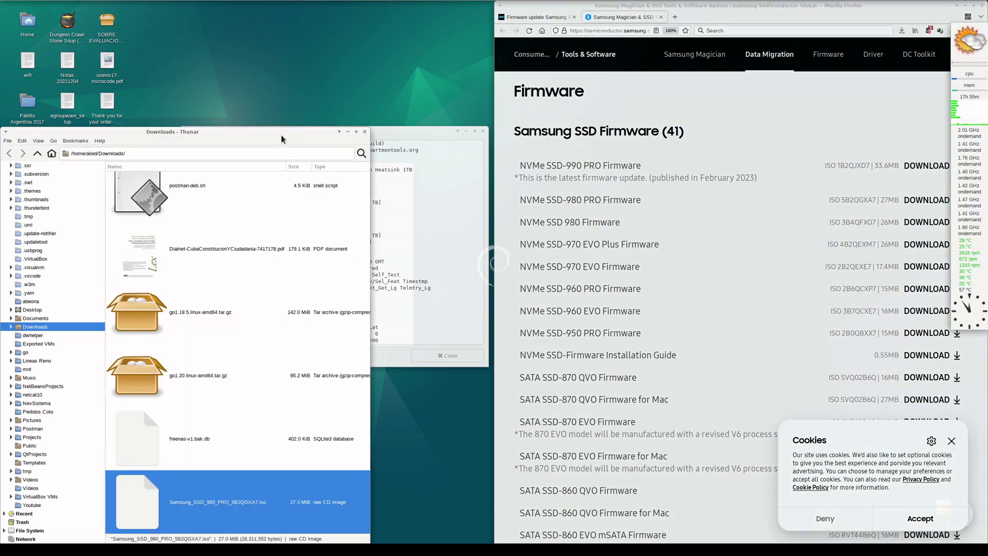
- Open a terminal in the Downloads folder from Thunar's side pane
{"action": "right_click", "coordinate": [44, 328]}
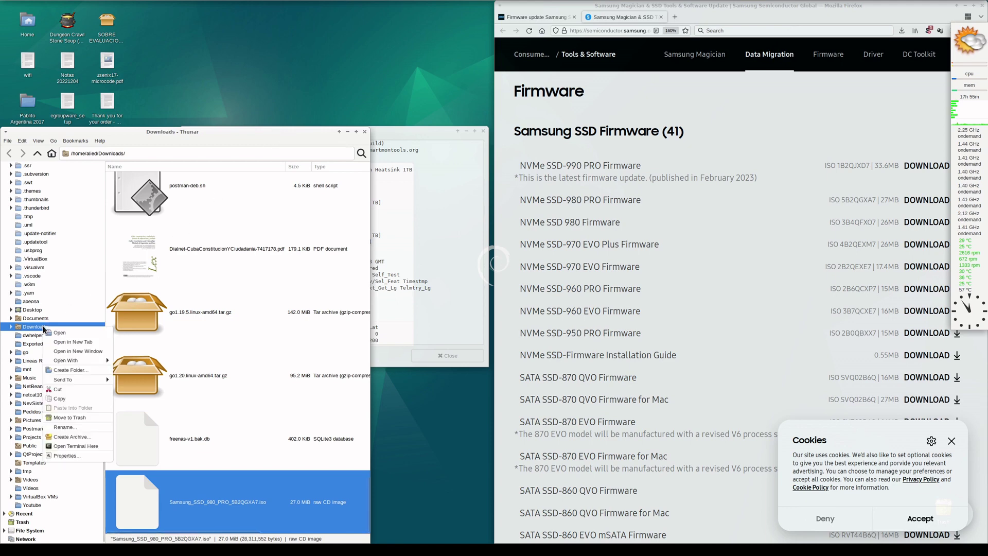
{"action": "left_click", "coordinate": [76, 446]}
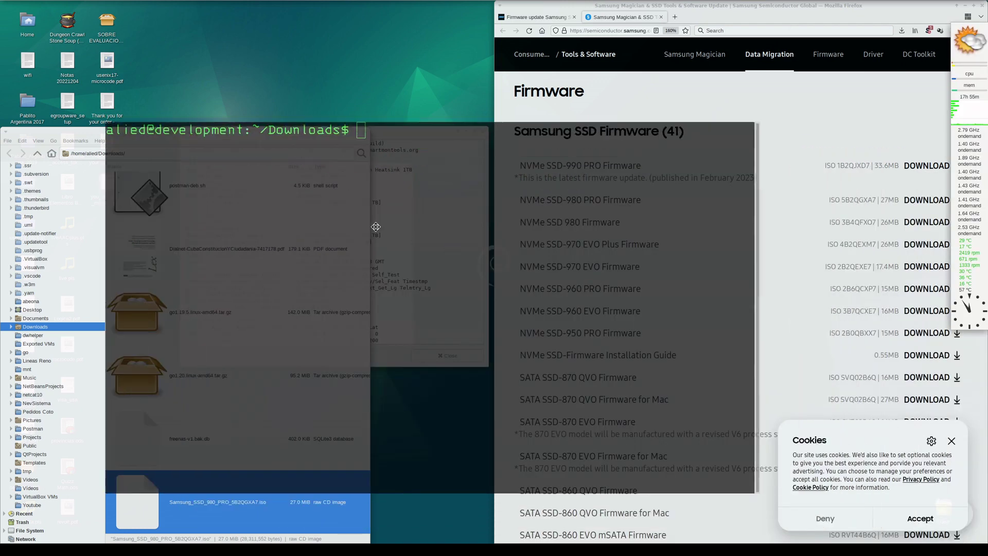
- Become root with su - and change into /home/alied/Downloads/
{"action": "left_click", "coordinate": [247, 208]}
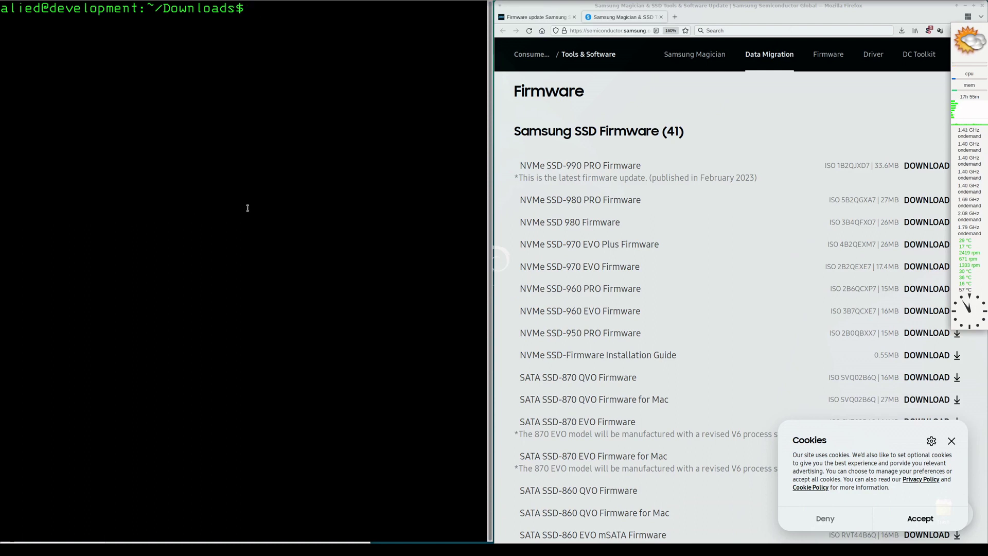
{"action": "type", "text": "su -"}
{"action": "key", "text": "Return"}
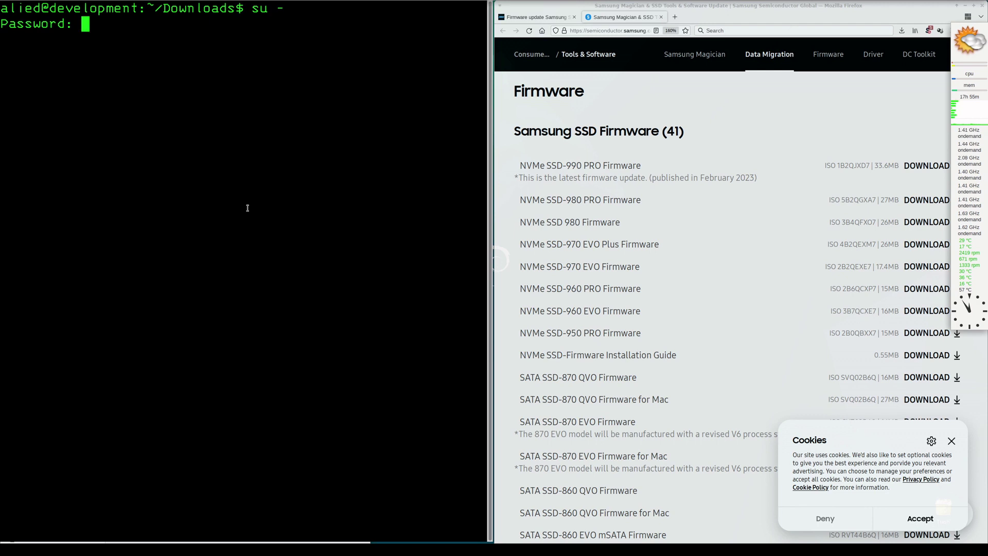
{"action": "key", "text": "Return"}
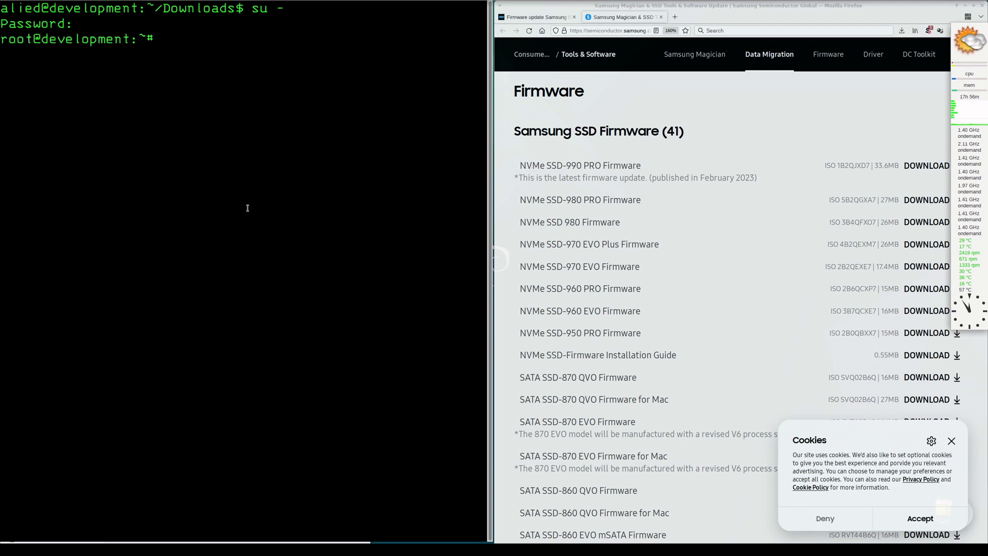
{"action": "type", "text": "cd /ho"}
{"action": "key", "text": "Tab"}
{"action": "type", "text": "a"}
{"action": "key", "text": "Tab"}
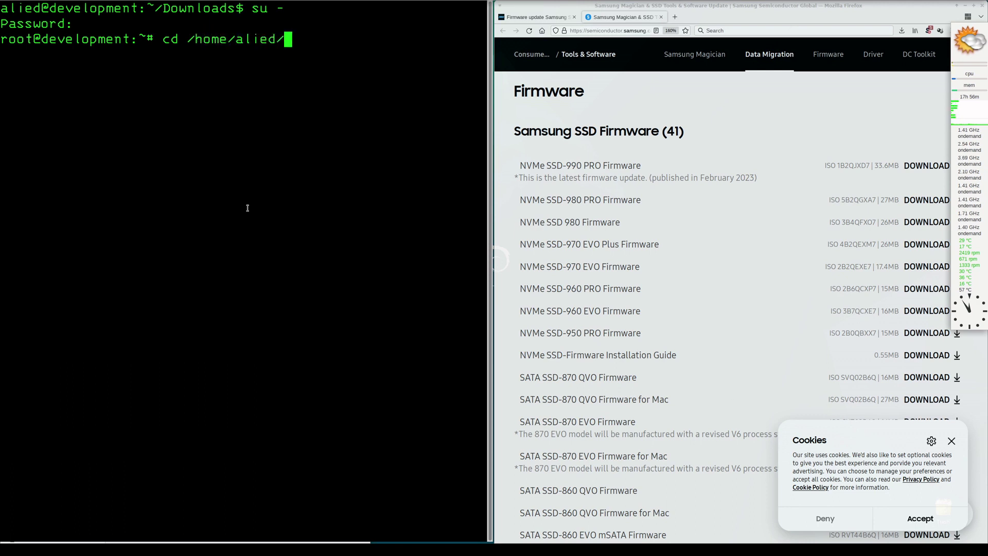
{"action": "type", "text": "Dow"}
{"action": "type", "text": "n"}
{"action": "key", "text": "Tab"}
{"action": "key", "text": "Return"}
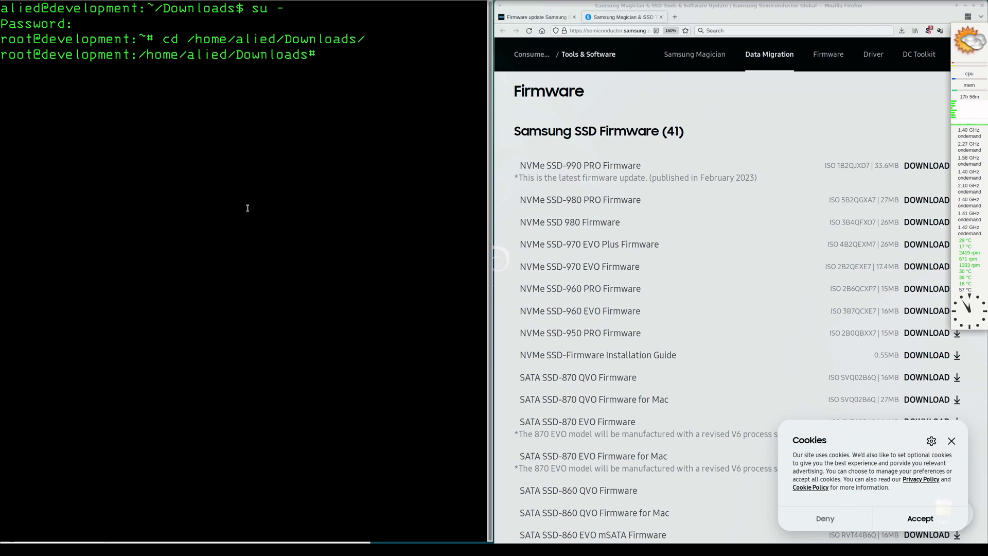
{"action": "type", "text": "c"}
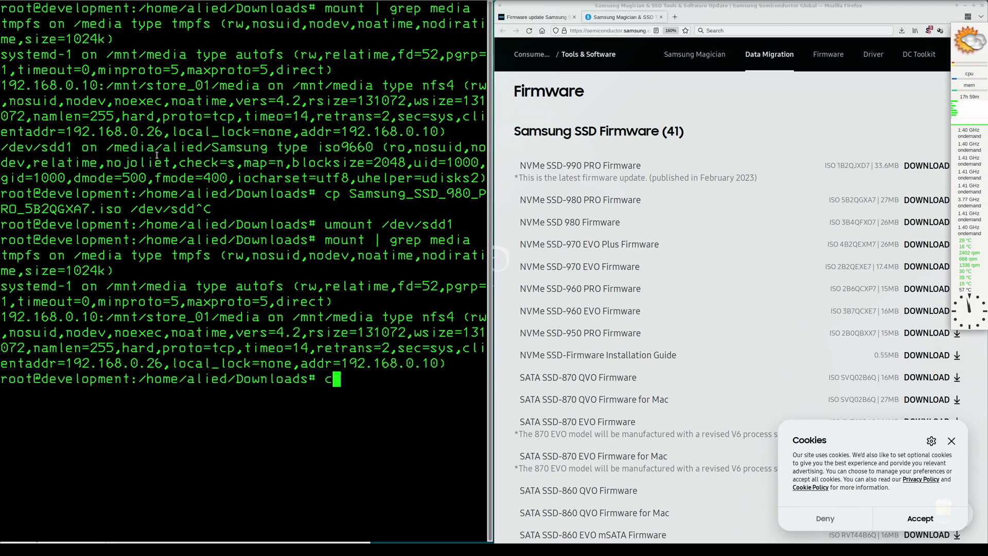
{"action": "type", "text": "p sam"}
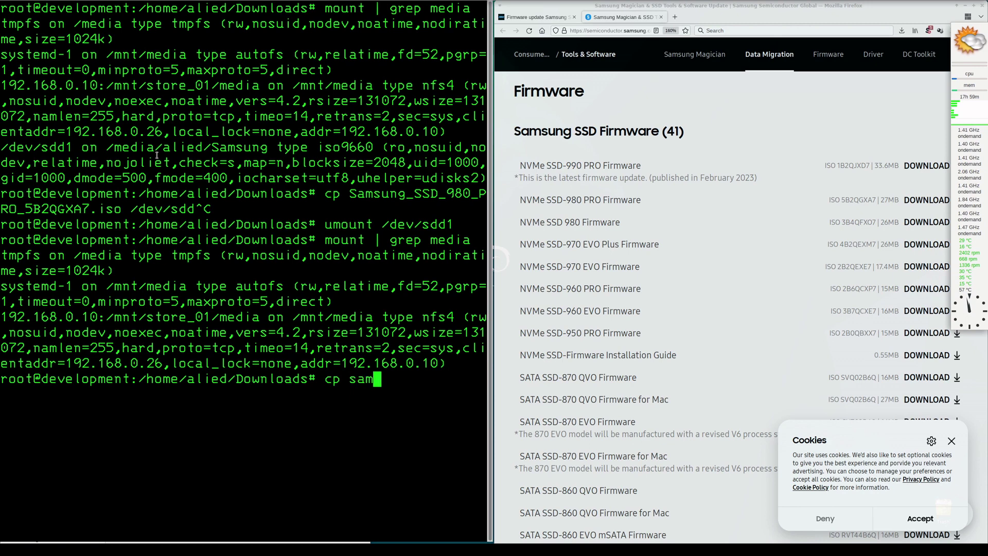
{"action": "type", "text": "sun"}
- Copy Samsung_SSD_980_PRO_5B2QGXA7.iso onto the USB drive /dev/sdd with cp
{"action": "key", "text": "BackSpace"}
{"action": "key", "text": "BackSpace"}
{"action": "key", "text": "BackSpace"}
{"action": "key", "text": "BackSpace"}
{"action": "key", "text": "BackSpace"}
{"action": "key", "text": "BackSpace"}
{"action": "type", "text": "S"}
{"action": "key", "text": "Tab"}
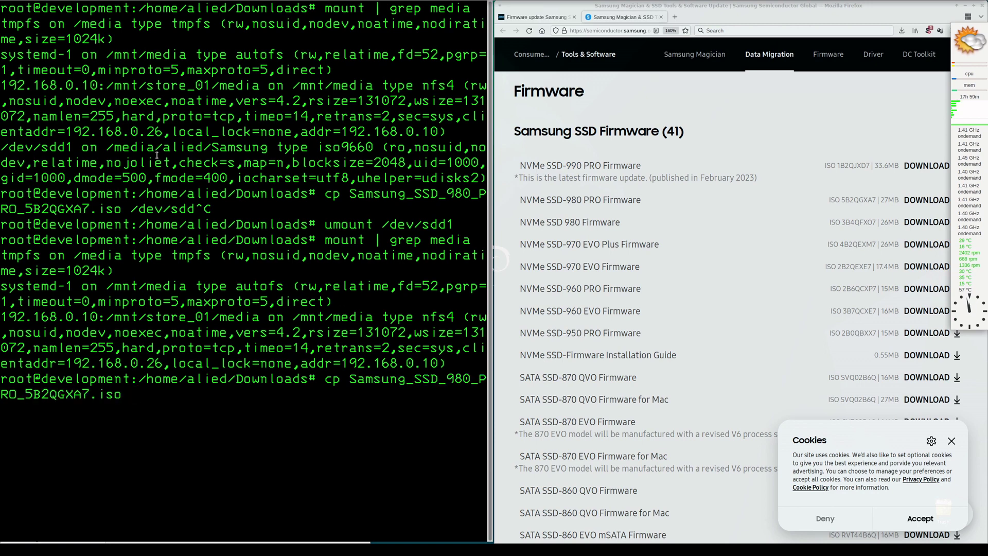
{"action": "type", "text": " /dev/"}
{"action": "type", "text": "sdd"}
{"action": "key", "text": "Return"}
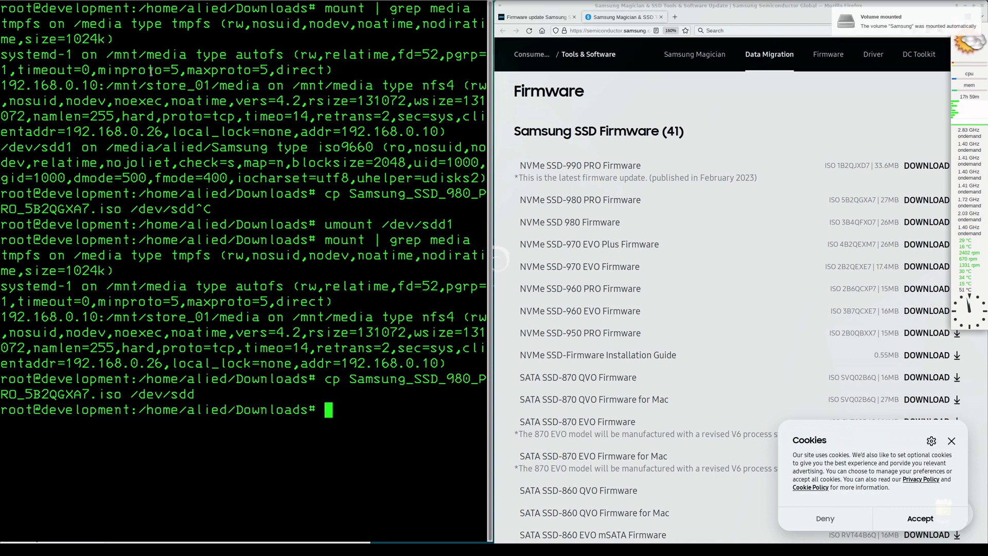
- Exit the root shell, view the written Samsung USB volume, and close both GSmartControl windows
{"action": "key", "text": "ctrl+d"}
{"action": "key", "text": "ctrl+d"}
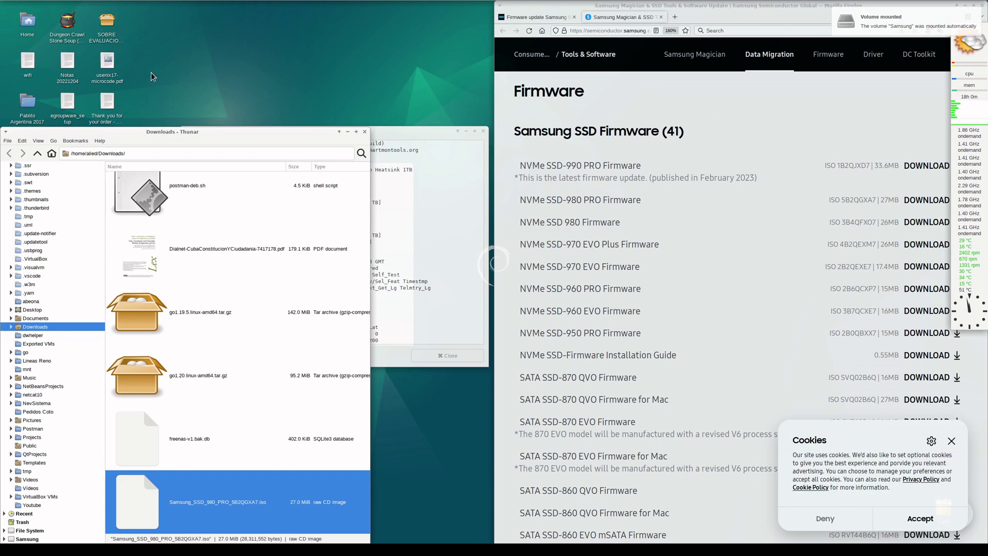
{"action": "scroll", "coordinate": [61, 277], "scroll_direction": "down", "scroll_amount": 1}
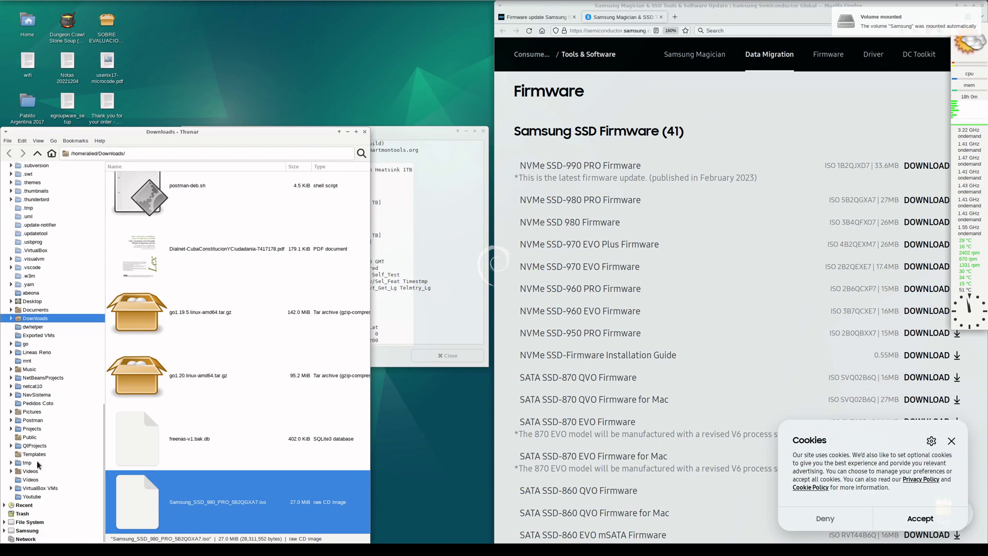
{"action": "left_click", "coordinate": [25, 531]}
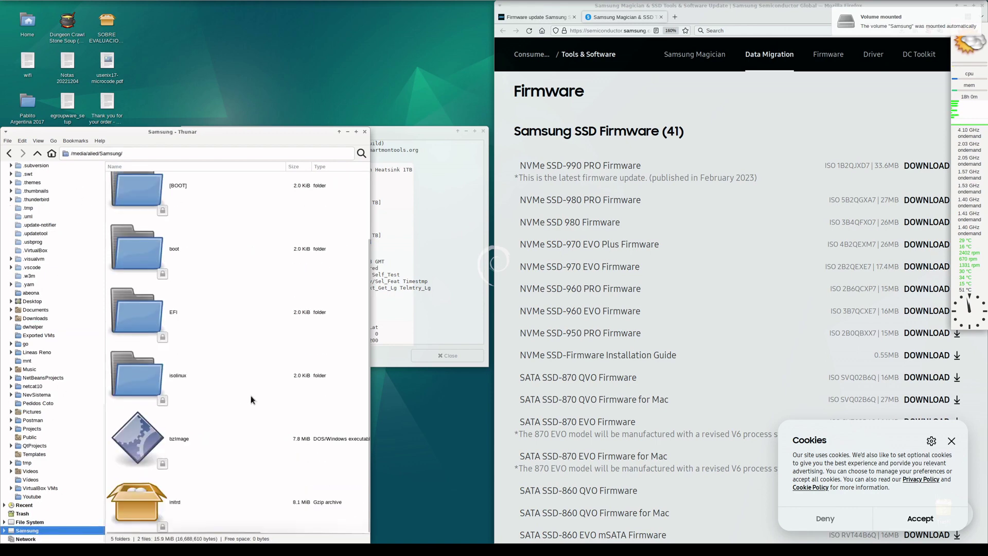
{"action": "scroll", "coordinate": [251, 399], "scroll_direction": "up", "scroll_amount": 1}
{"action": "scroll", "coordinate": [251, 399], "scroll_direction": "down", "scroll_amount": 1}
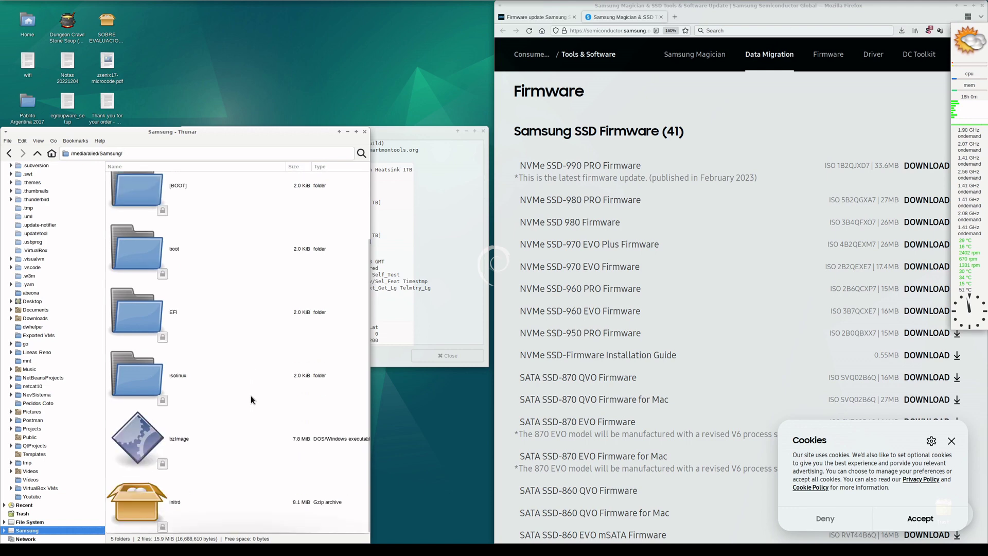
{"action": "scroll", "coordinate": [251, 398], "scroll_direction": "up", "scroll_amount": 1}
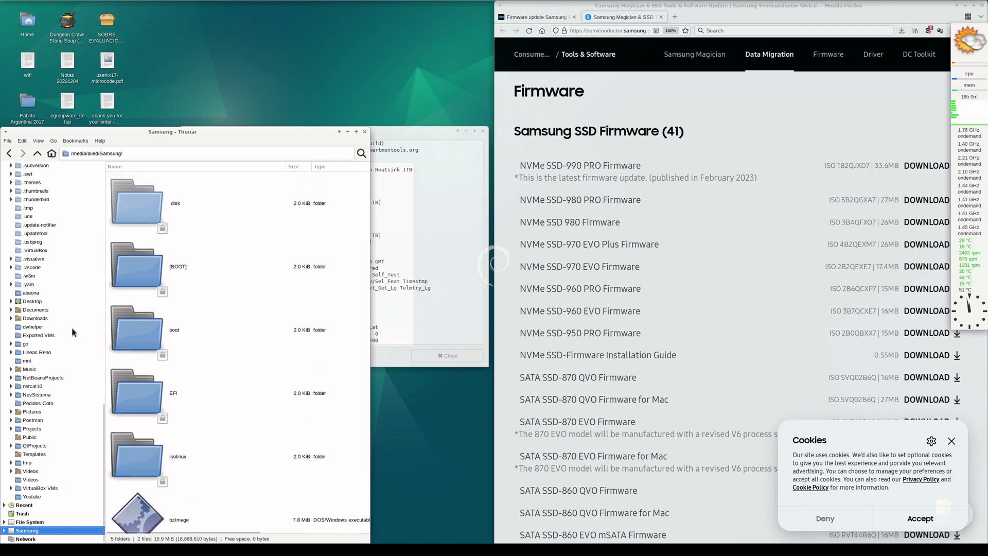
{"action": "scroll", "coordinate": [230, 385], "scroll_direction": "down", "scroll_amount": 1}
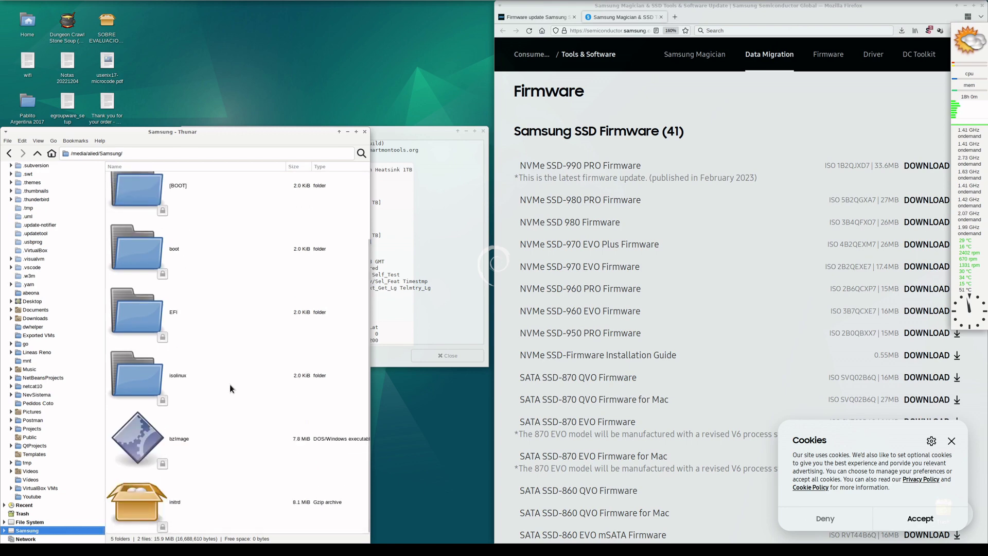
{"action": "key", "text": "alt+Tab"}
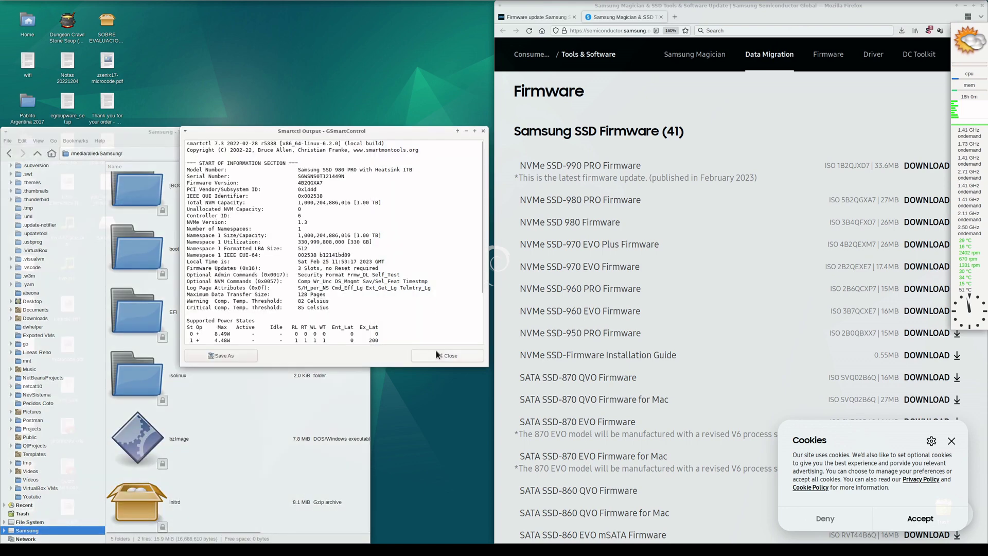
{"action": "left_click", "coordinate": [377, 190]}
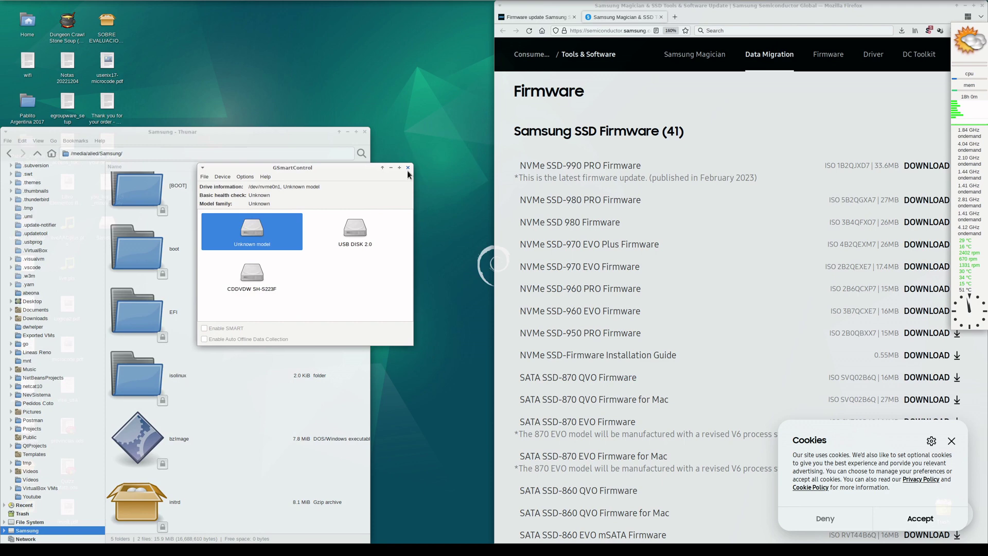
{"action": "left_click", "coordinate": [407, 168]}
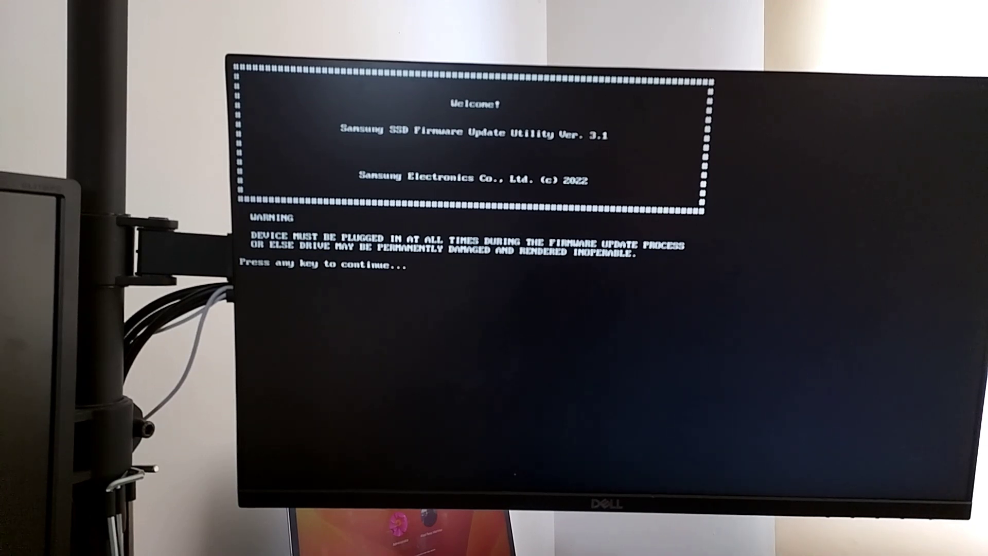
- Scan for the 980 PRO drive and answer yes to proceed with the firmware update
{"action": "key", "text": "Return"}
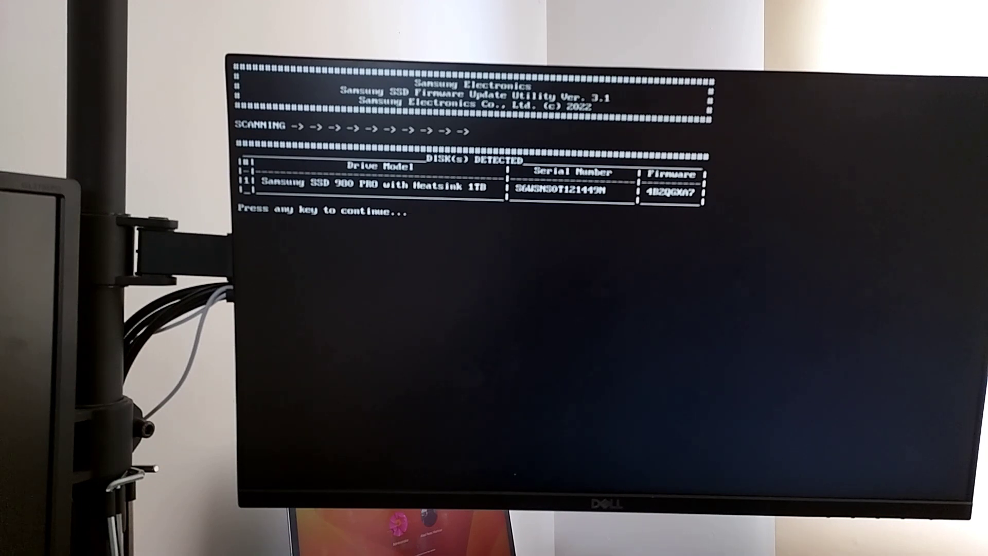
{"action": "key", "text": "Return"}
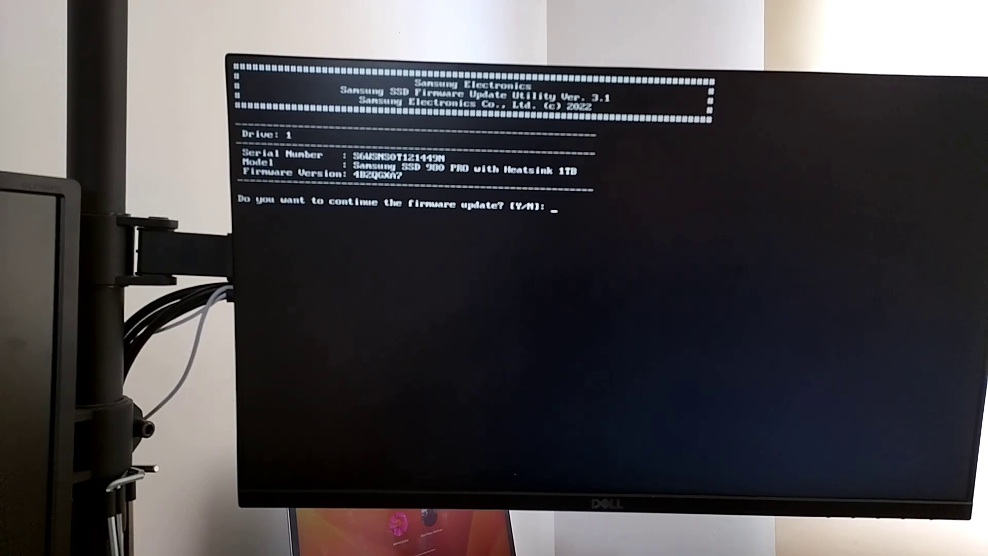
{"action": "type", "text": "y"}
{"action": "key", "text": "Return"}
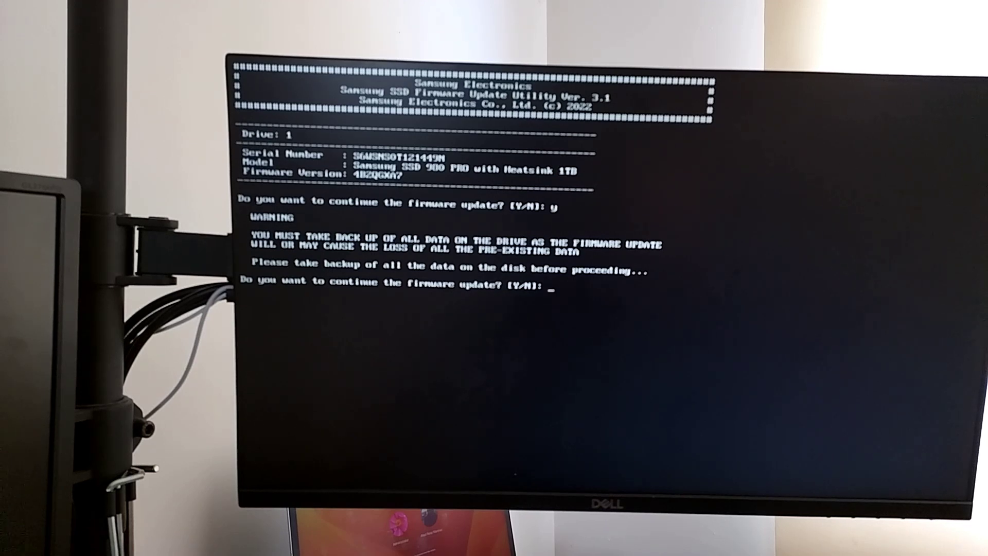
{"action": "type", "text": "y"}
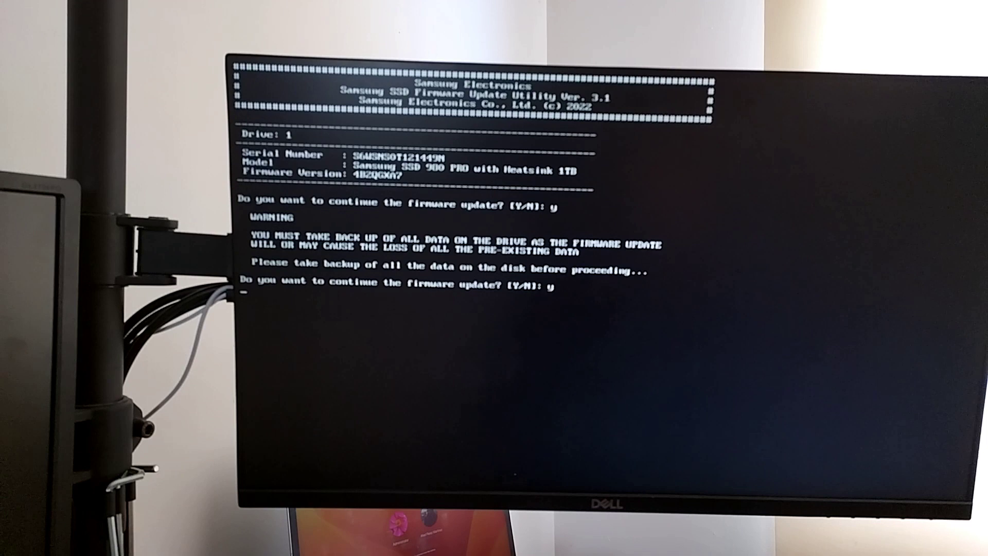
- Confirm the update so the utility flashes the firmware and finishes
{"action": "key", "text": "Return"}
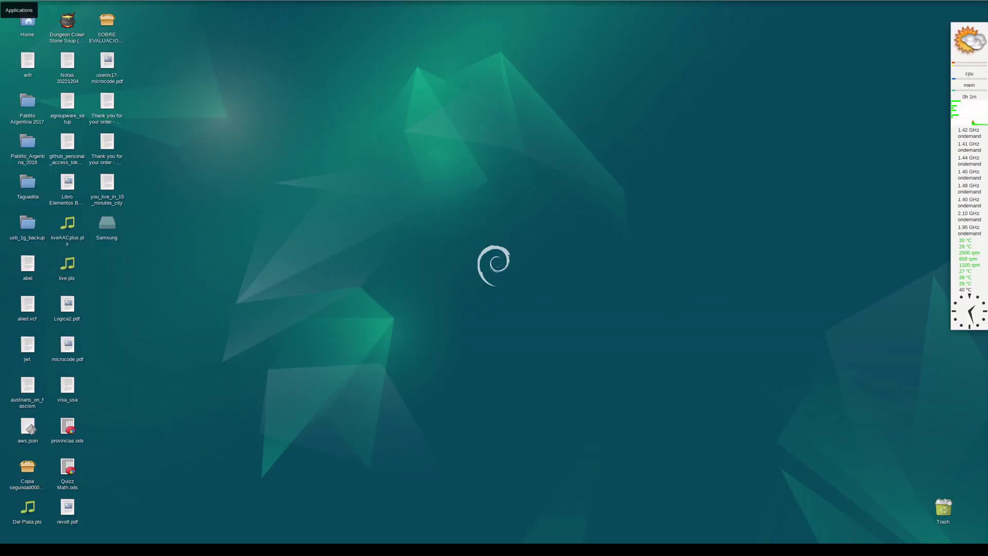
- Launch GSmartControl from the Whisker menu search and authenticate with the root password
{"action": "left_click", "coordinate": [12, 6]}
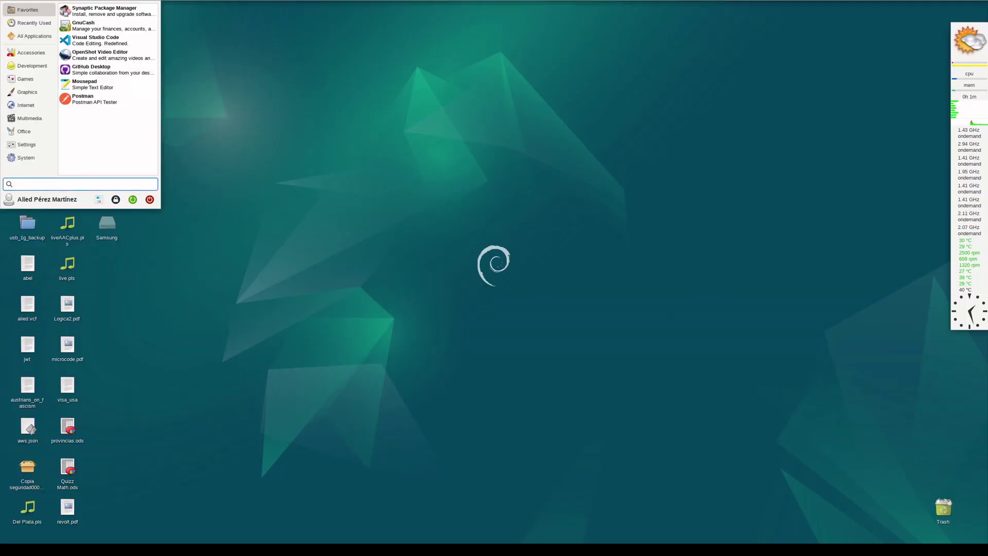
{"action": "type", "text": "smar"}
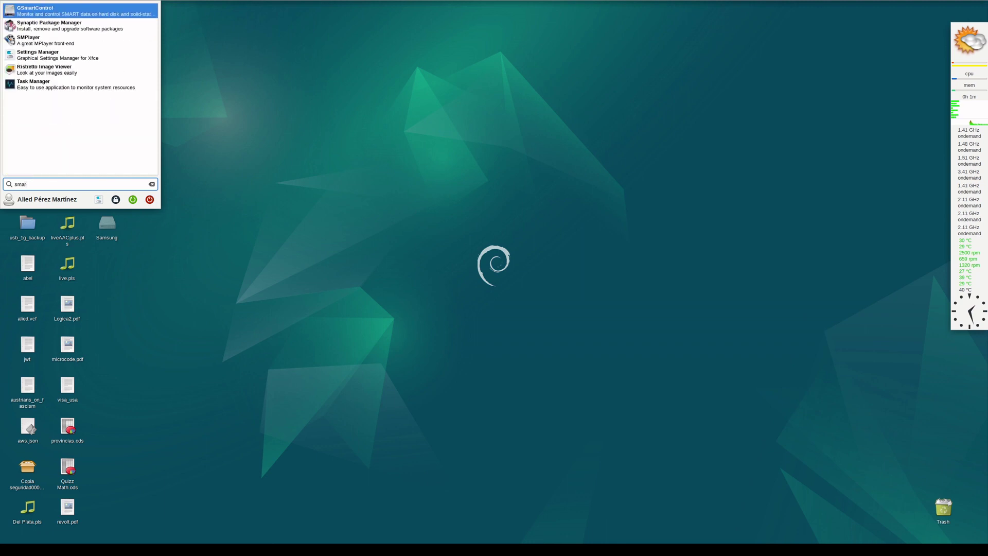
{"action": "key", "text": "Return"}
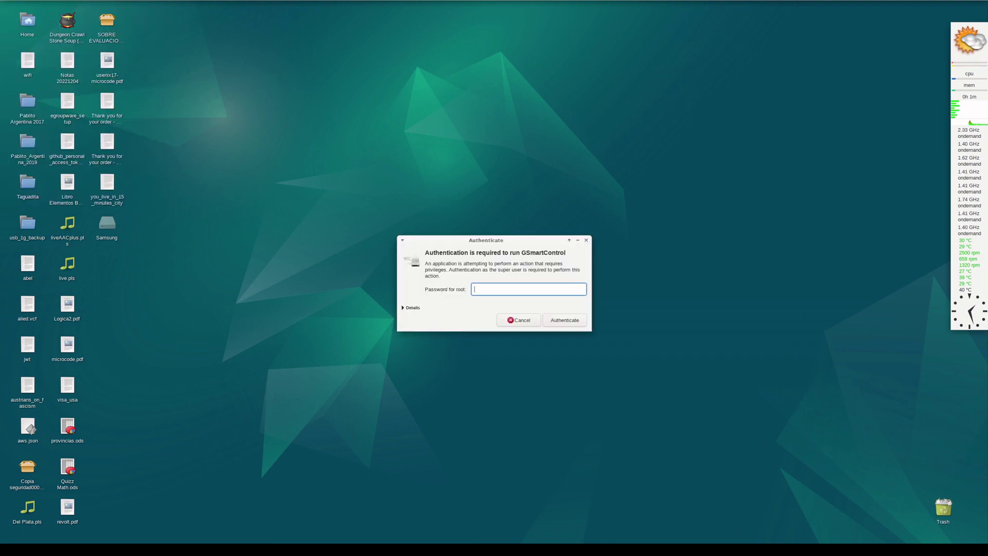
{"action": "type", "text": "••"}
{"action": "type", "text": "••"}
{"action": "key", "text": "Return"}
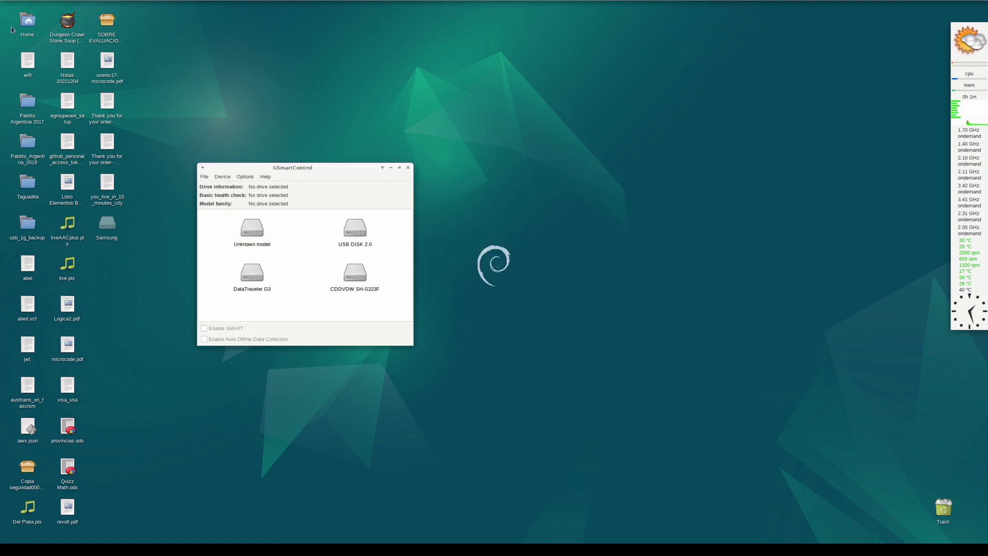
- View the NVMe drive's Smartctl Output and highlight its Firmware Version reading 5B2QGXA7
{"action": "left_click", "coordinate": [259, 222]}
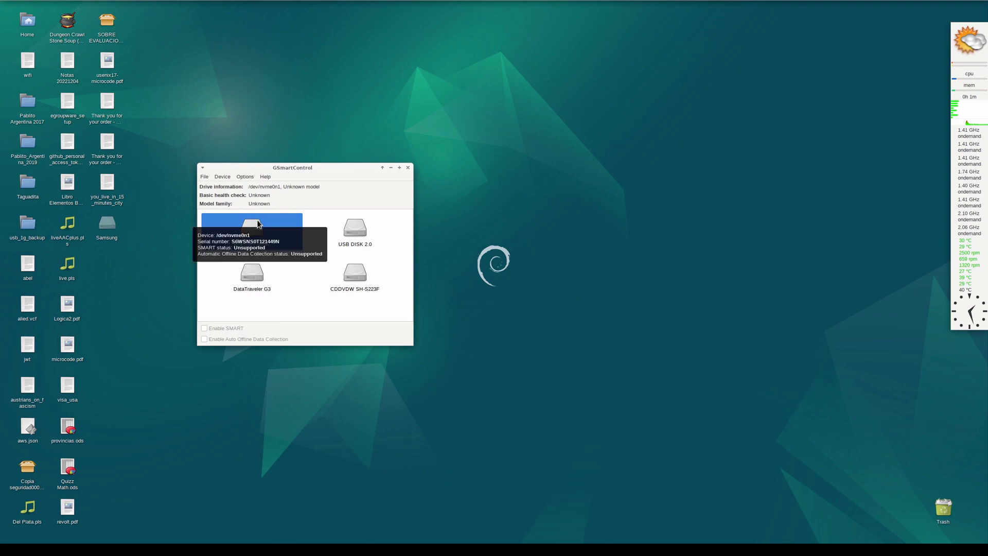
{"action": "double_click", "coordinate": [258, 222]}
{"action": "left_click", "coordinate": [288, 283]}
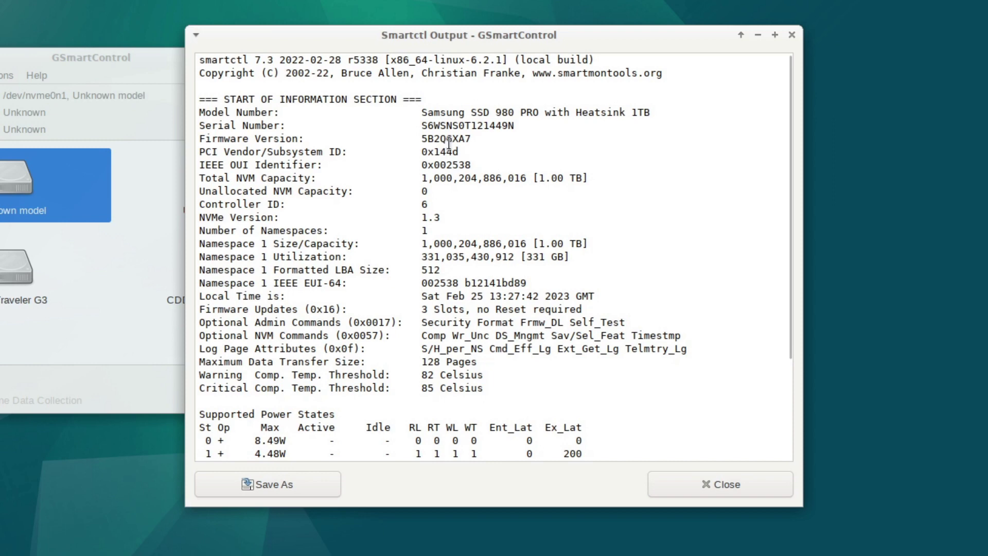
{"action": "double_click", "coordinate": [441, 139]}
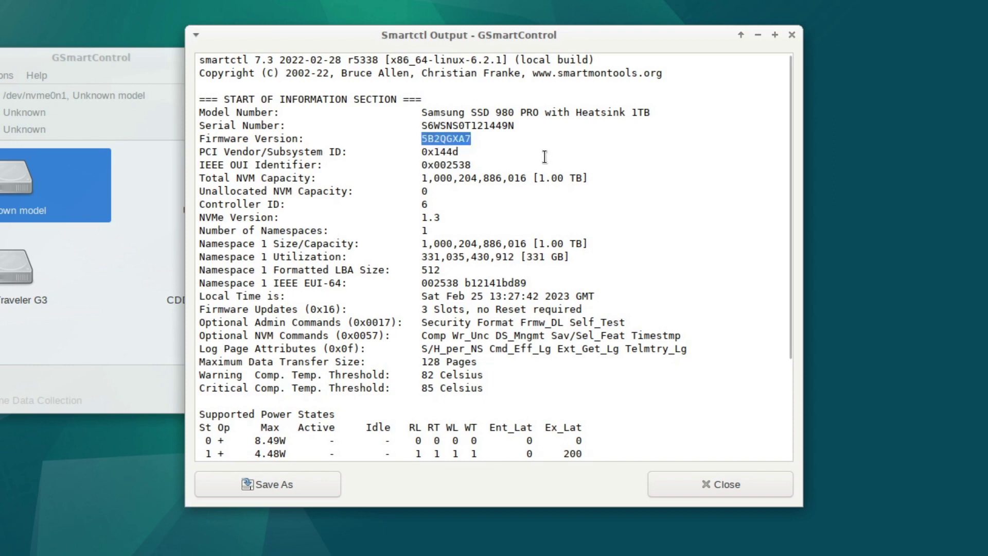
{"action": "left_click", "coordinate": [441, 136]}
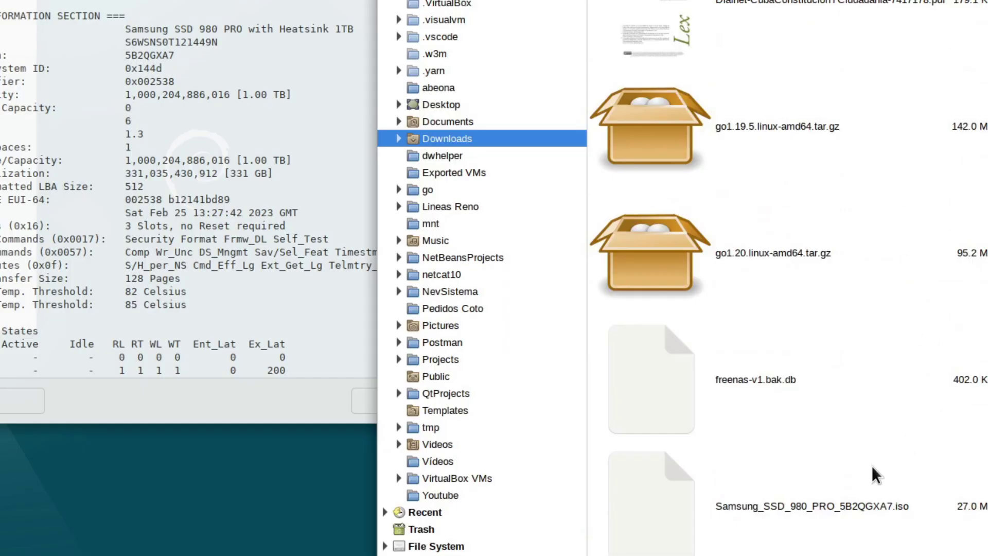
- Compare the report's firmware 5B2QGXA7 against the selected ISO in Downloads, then close the report
{"action": "left_click", "coordinate": [862, 513]}
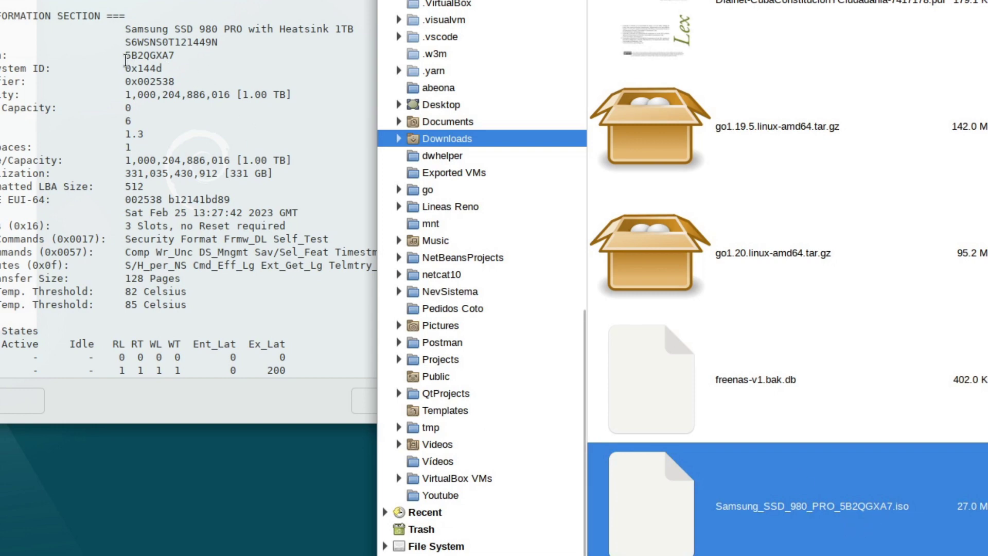
{"action": "left_click_drag", "start_coordinate": [125, 55], "coordinate": [186, 58]}
{"action": "left_click", "coordinate": [189, 58]}
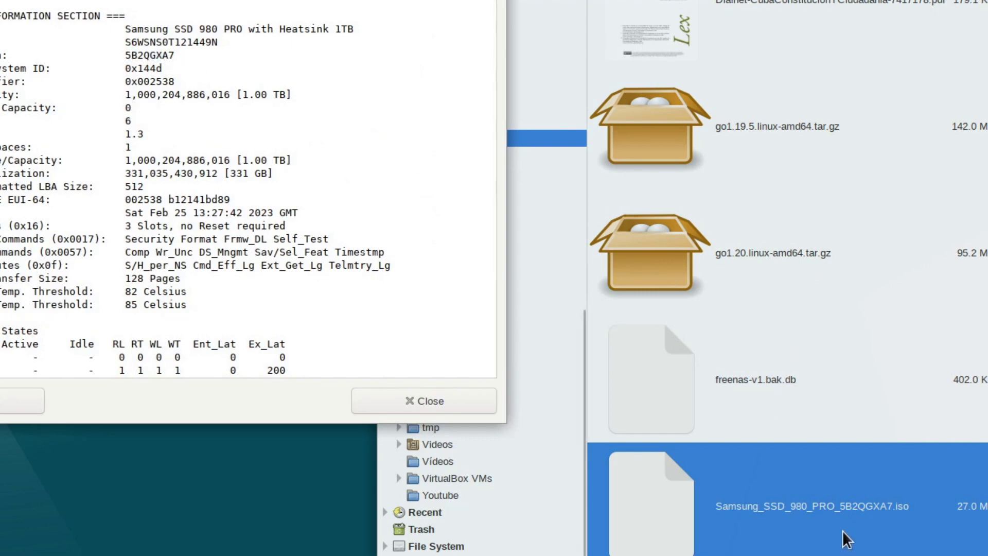
{"action": "left_click", "coordinate": [448, 399]}
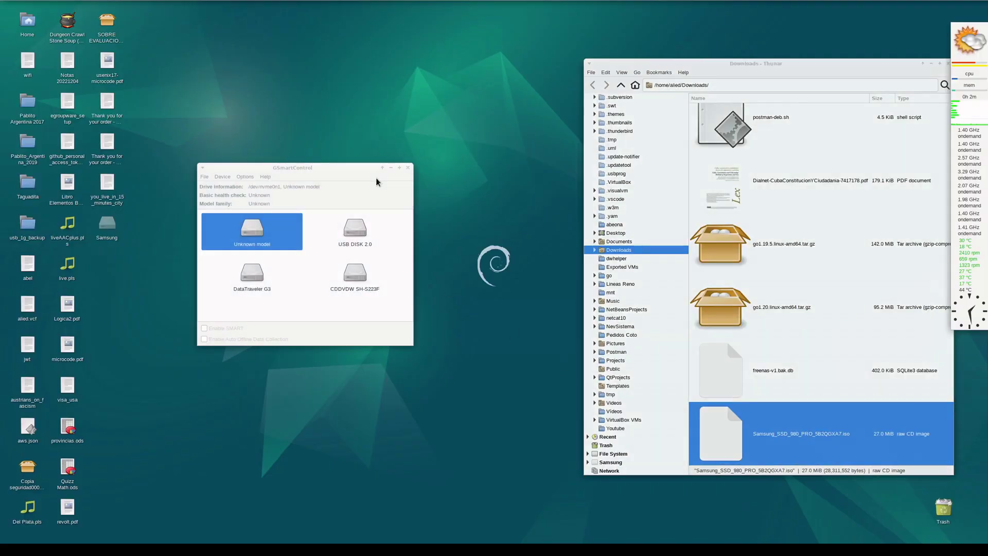
- Close GSmartControl and the Thunar Downloads window, leaving the desktop clear
{"action": "left_click", "coordinate": [377, 181]}
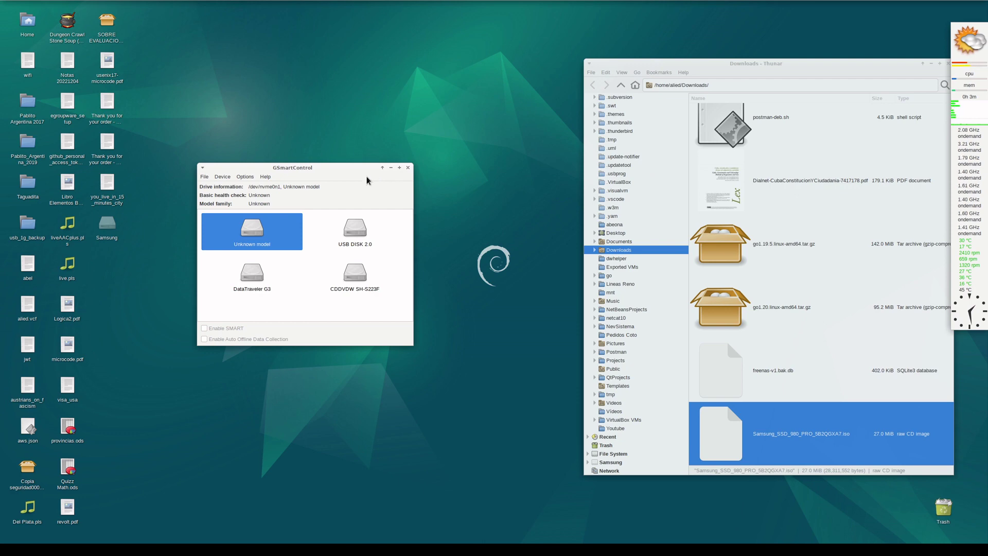
{"action": "left_click", "coordinate": [409, 168]}
{"action": "left_click_drag", "start_coordinate": [891, 68], "coordinate": [308, 10]}
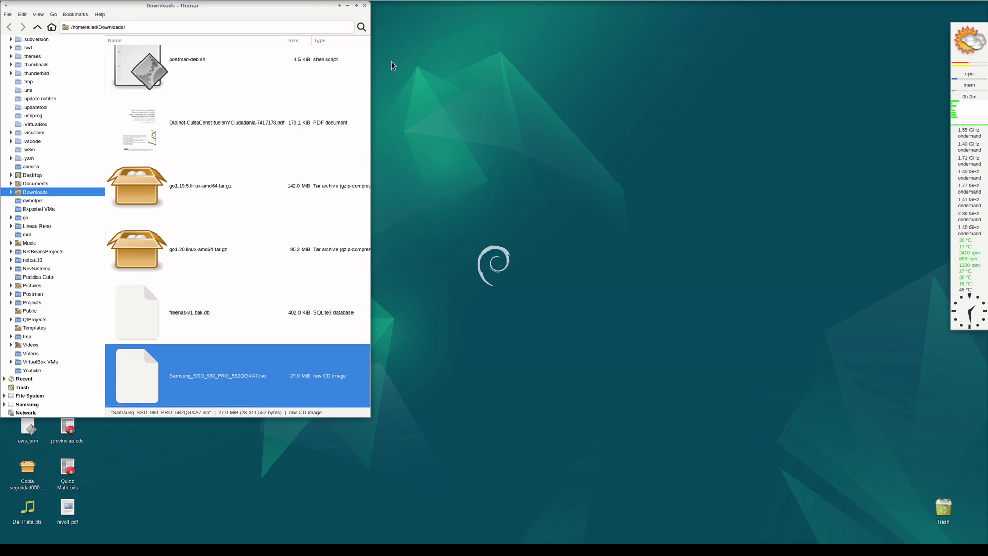
{"action": "left_click", "coordinate": [364, 5]}
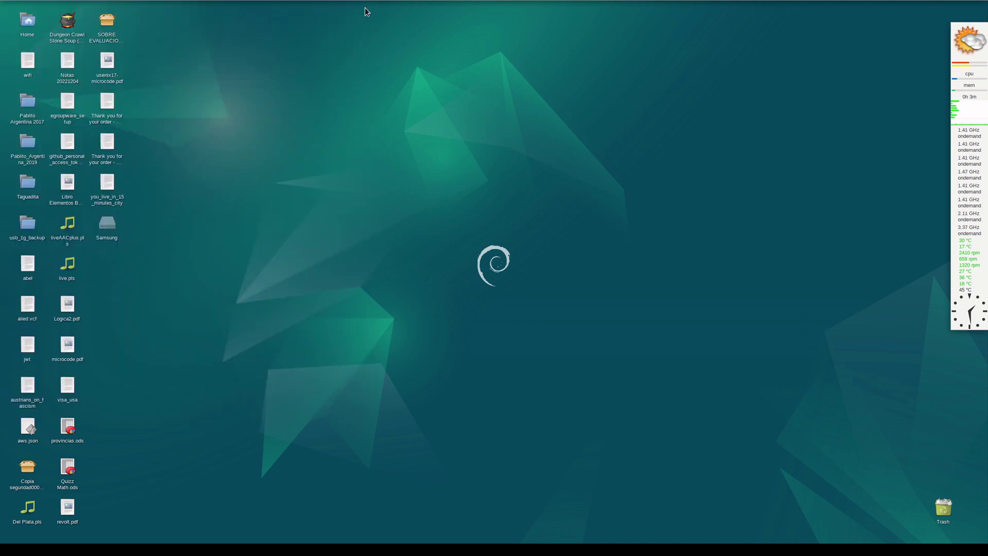